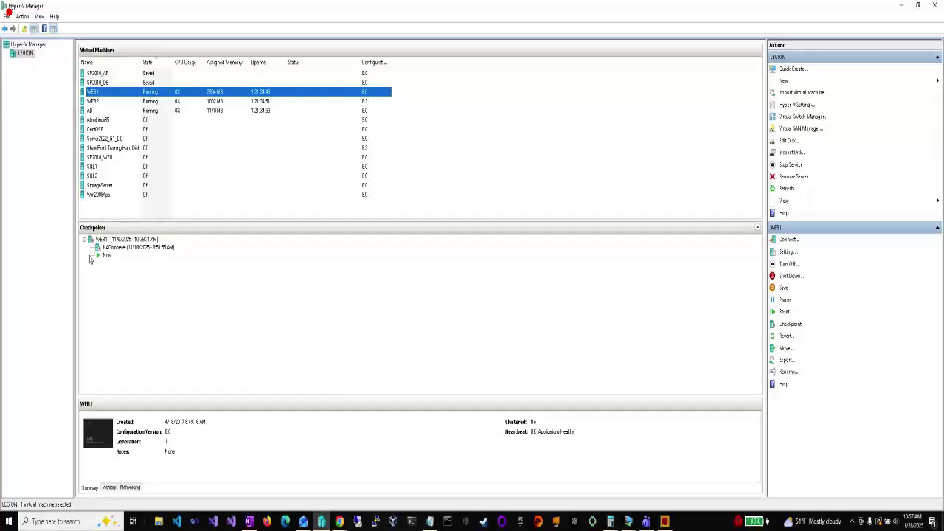
Review the checkpoints of the WEB2 and AD virtual machines, finishing with WEB1 selected
click(249, 102)
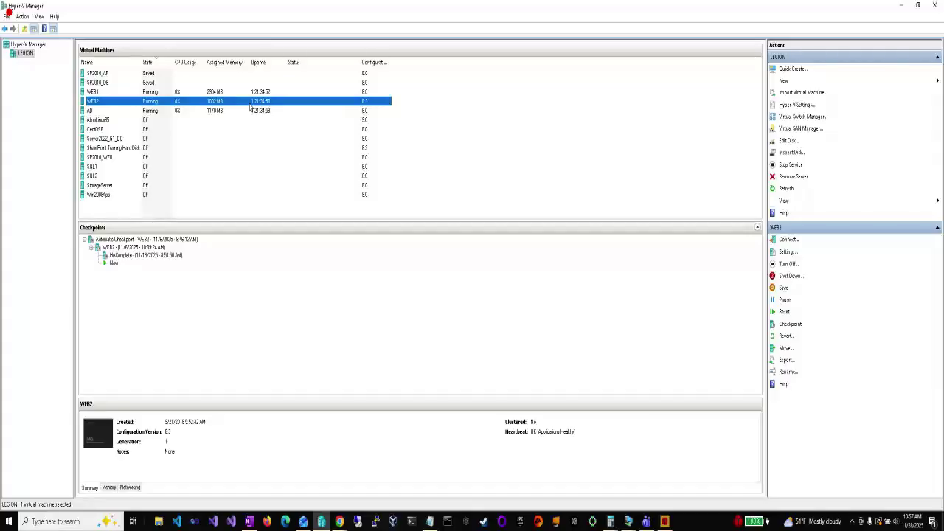
click(114, 249)
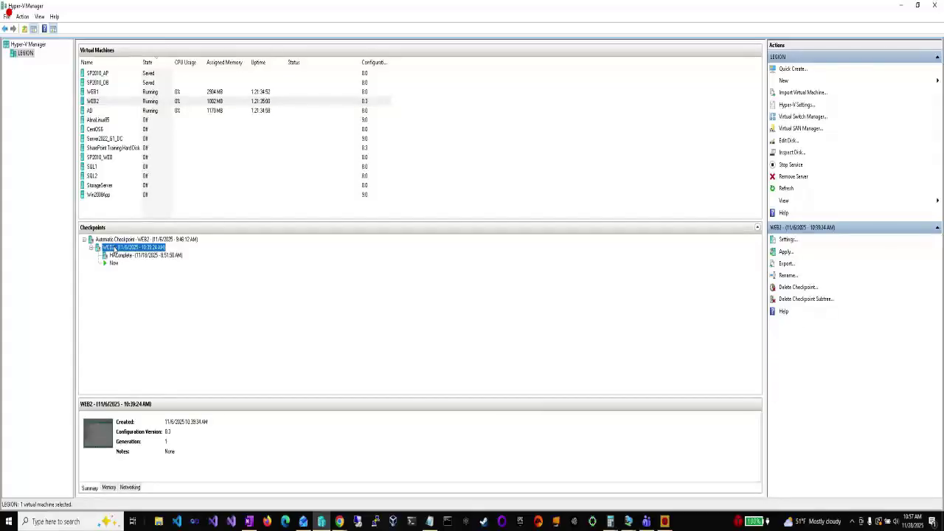
click(211, 111)
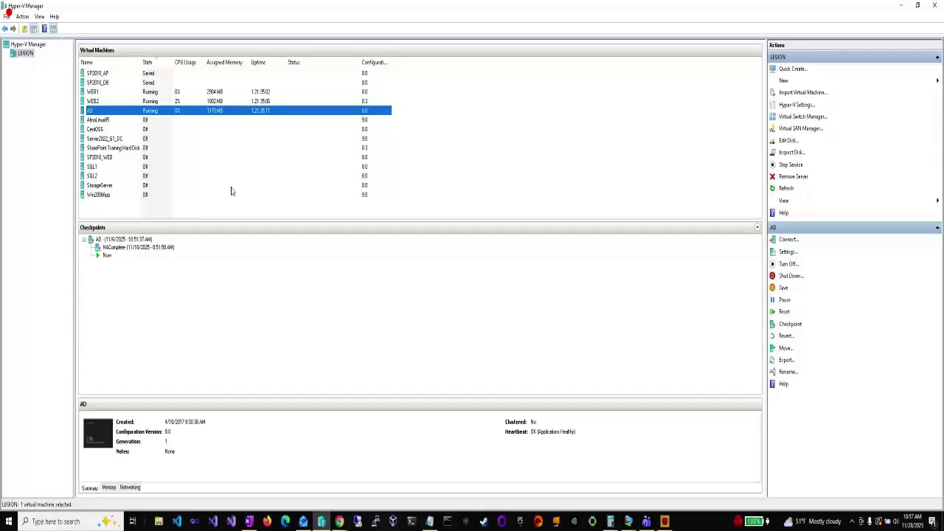
key(Up)
key(Up)
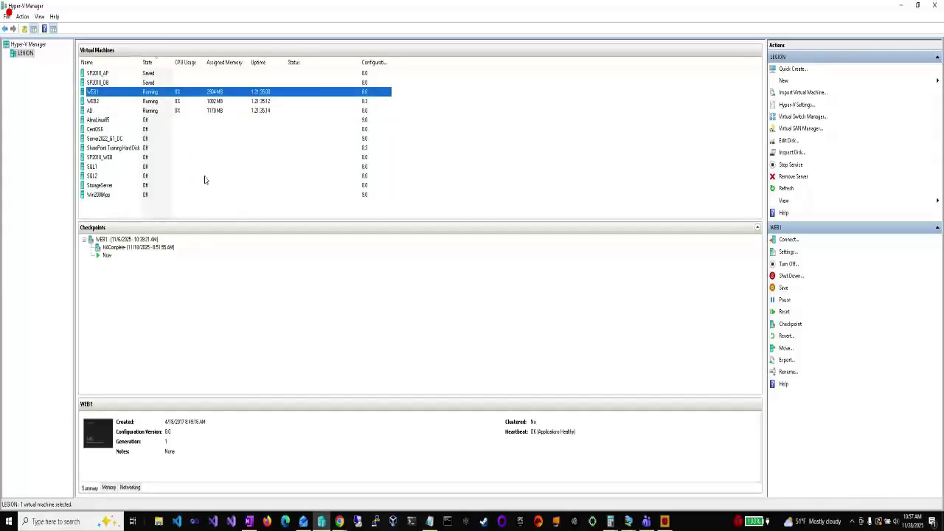
Switch to the WEB1 virtual machine connection to view its IIS sites
key(alt+Tab)
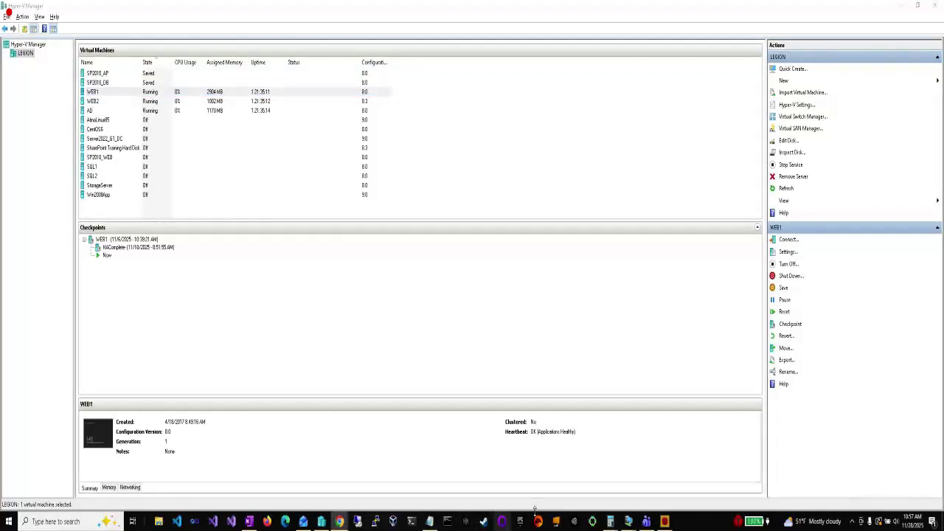
mouse_move(633, 522)
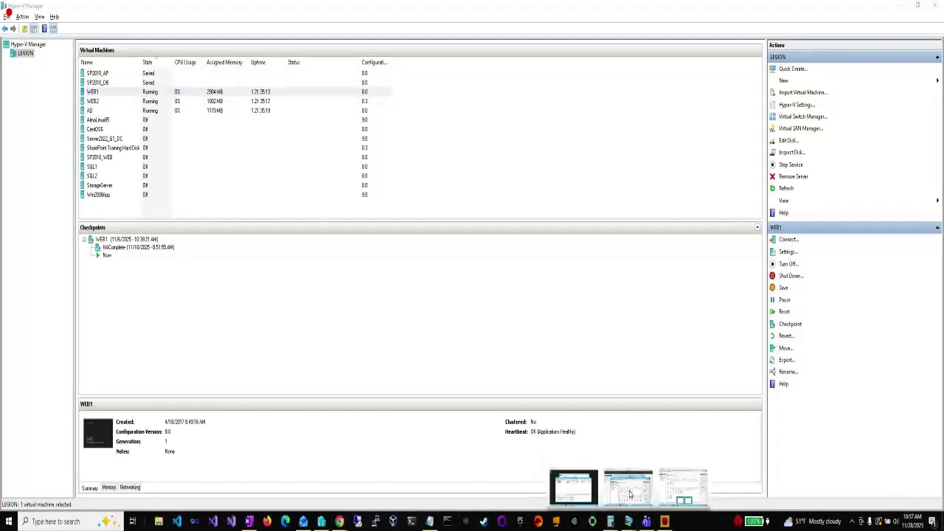
click(630, 494)
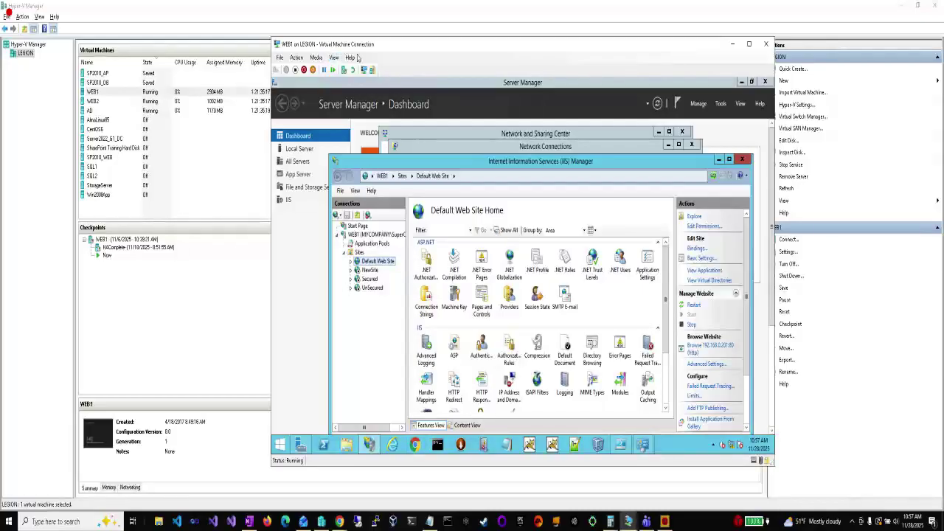
In the WEB2 virtual machine, check the IPv4 settings of the Ethernet adapter and close them unchanged
mouse_move(626, 525)
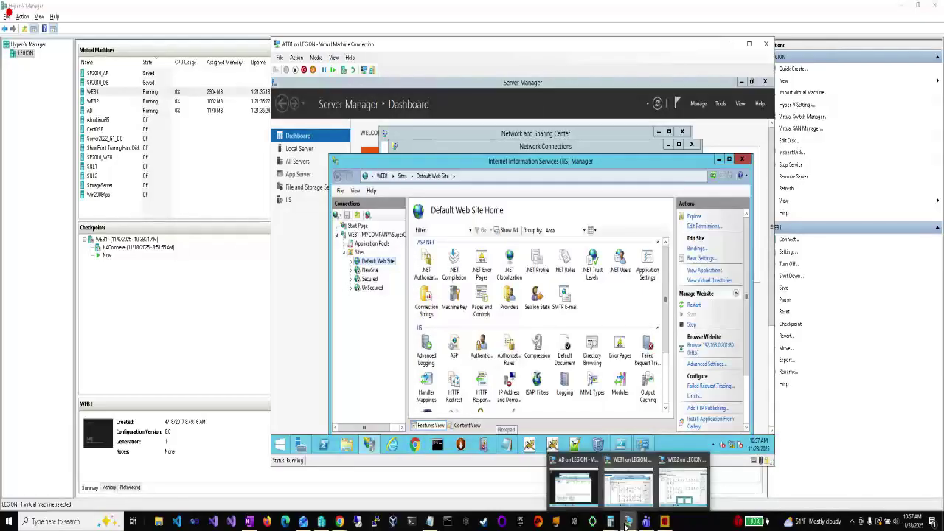
click(668, 494)
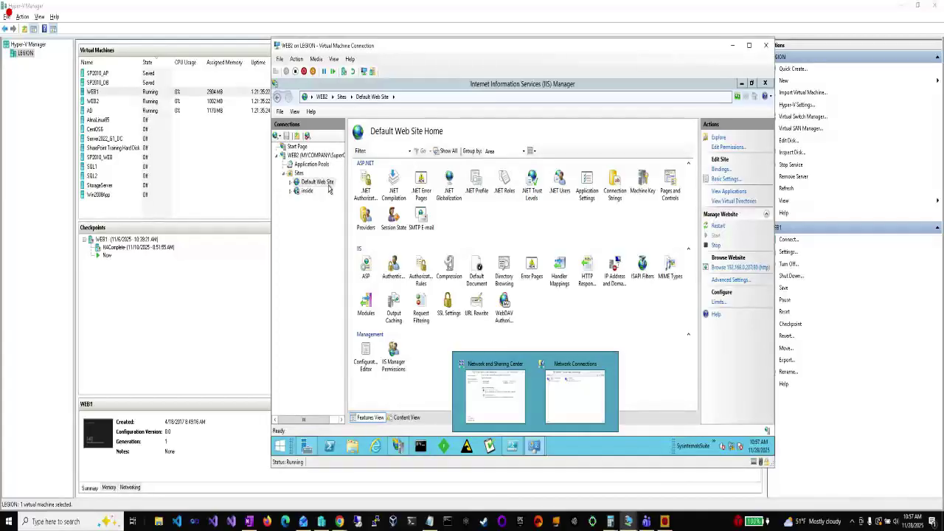
click(528, 449)
click(566, 398)
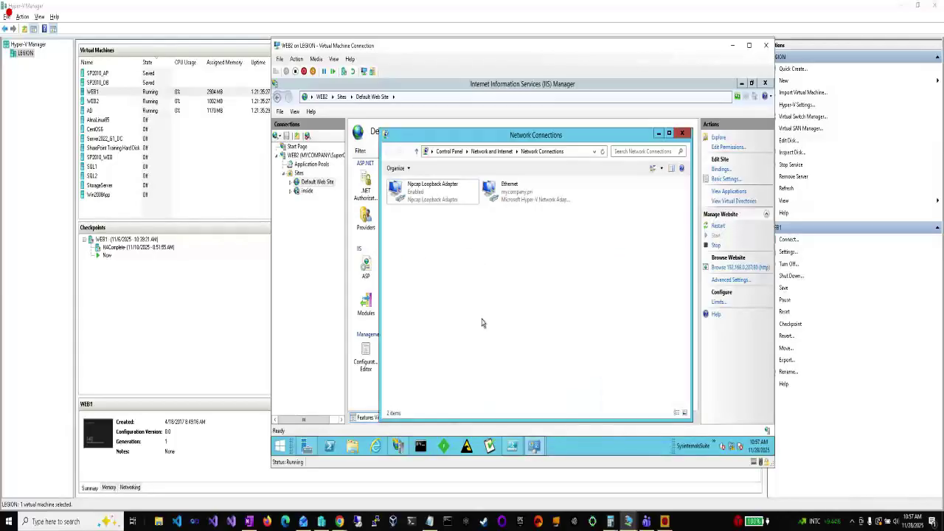
right_click(419, 193)
right_click(516, 195)
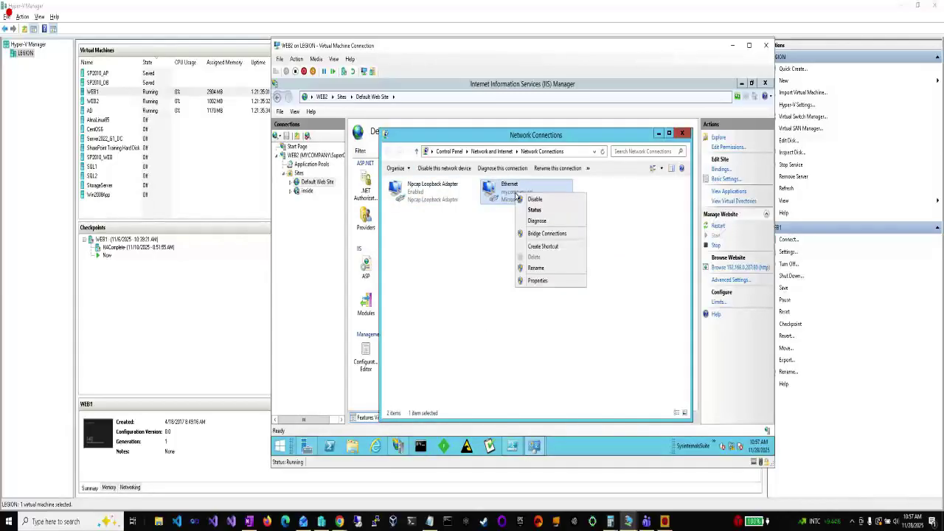
click(538, 280)
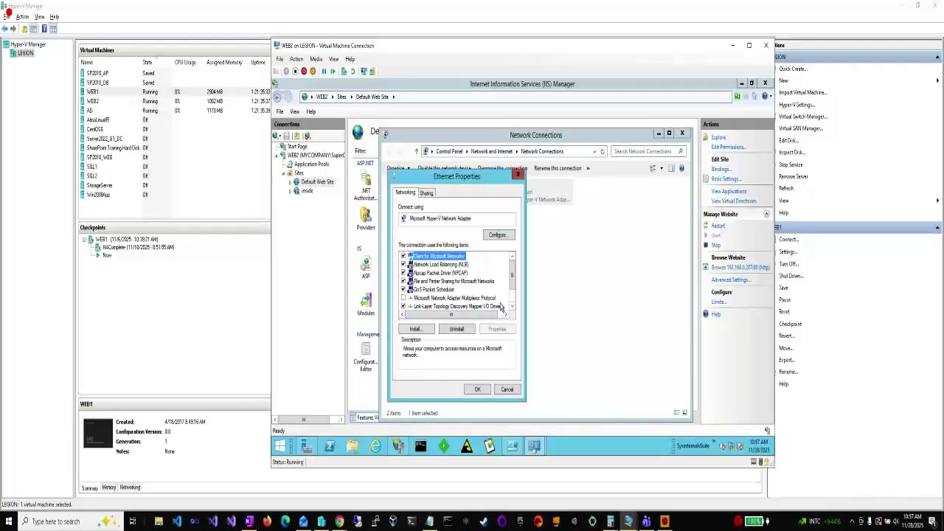
scroll(500, 308, down, 1)
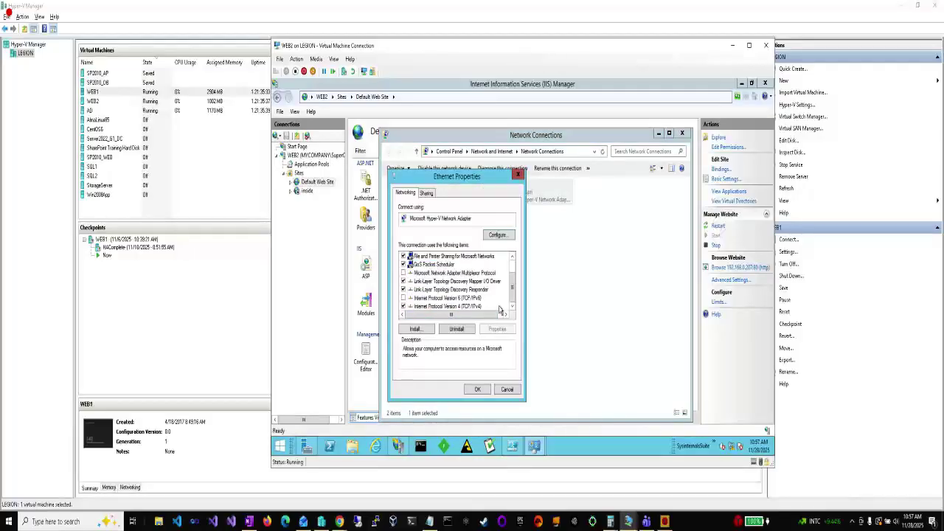
double_click(433, 306)
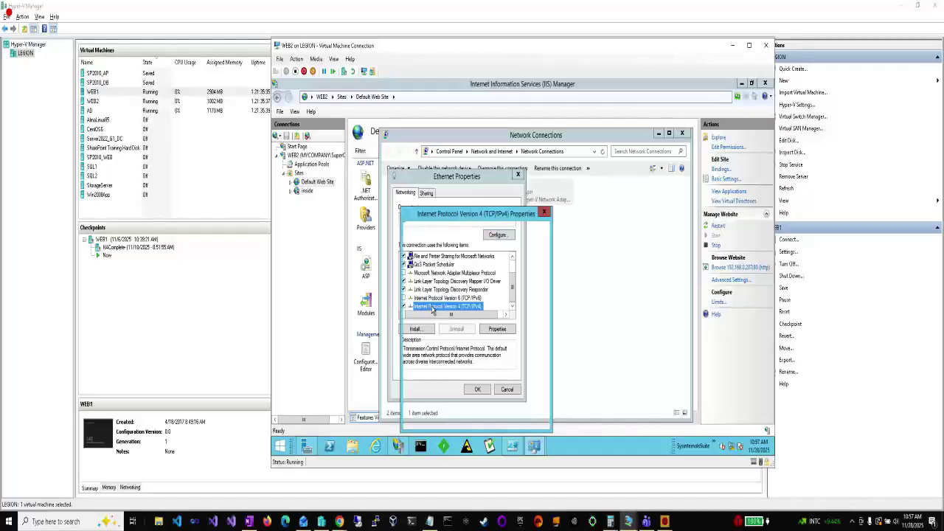
click(505, 418)
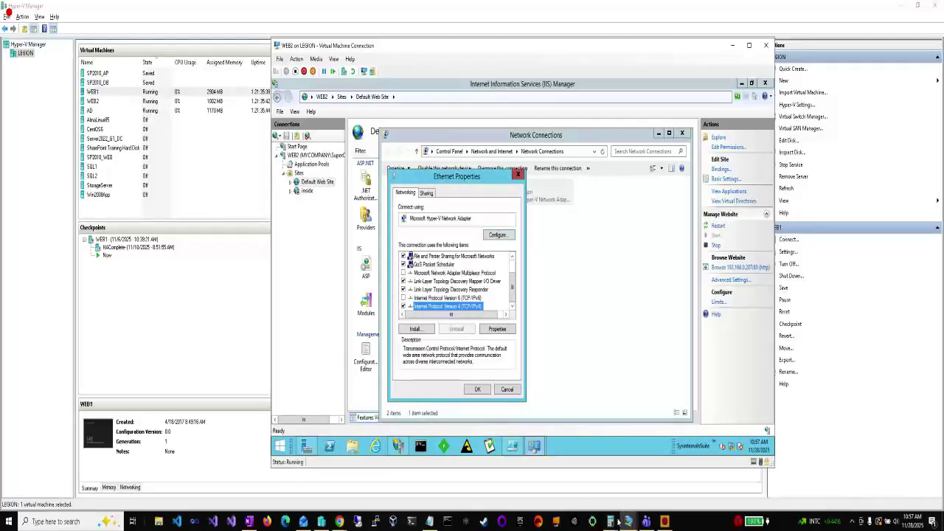
In the WEB1 virtual machine, check the IPv4 address and DNS settings of the Ethernet 3 adapter
mouse_move(630, 516)
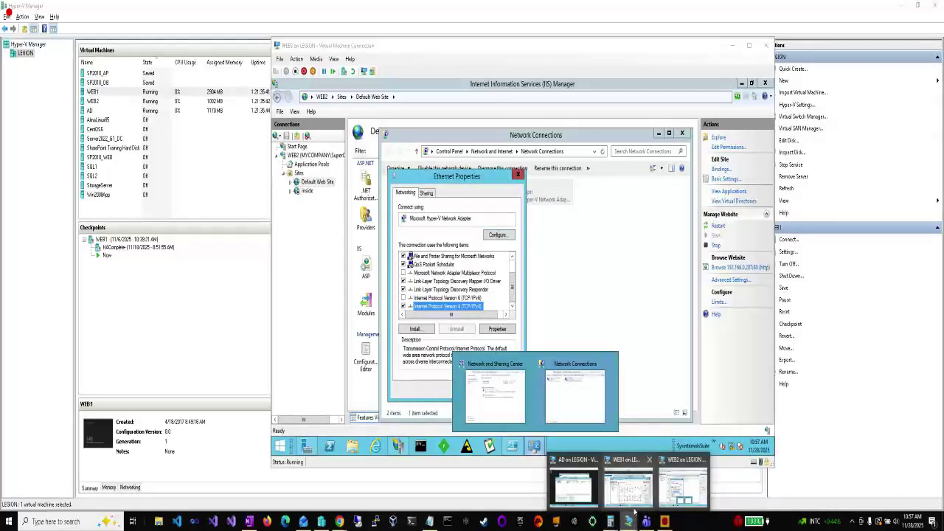
click(631, 493)
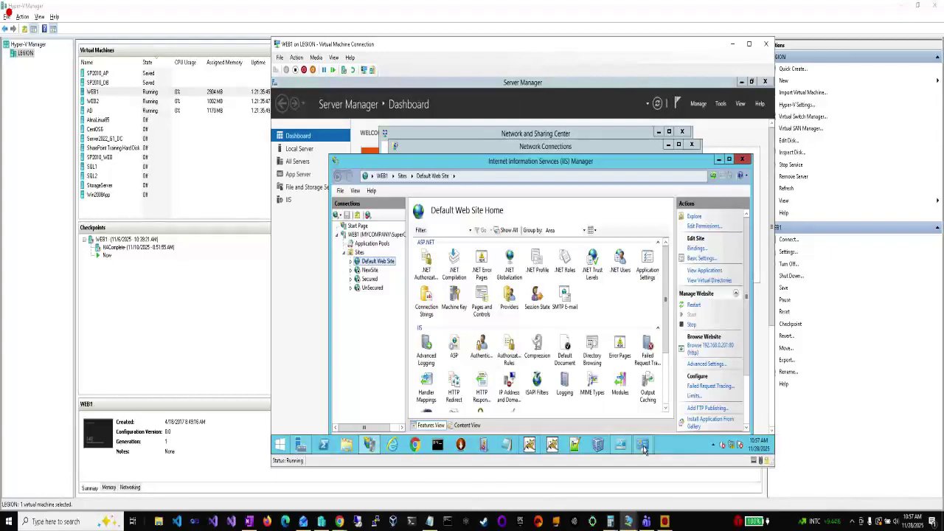
mouse_move(644, 448)
click(657, 394)
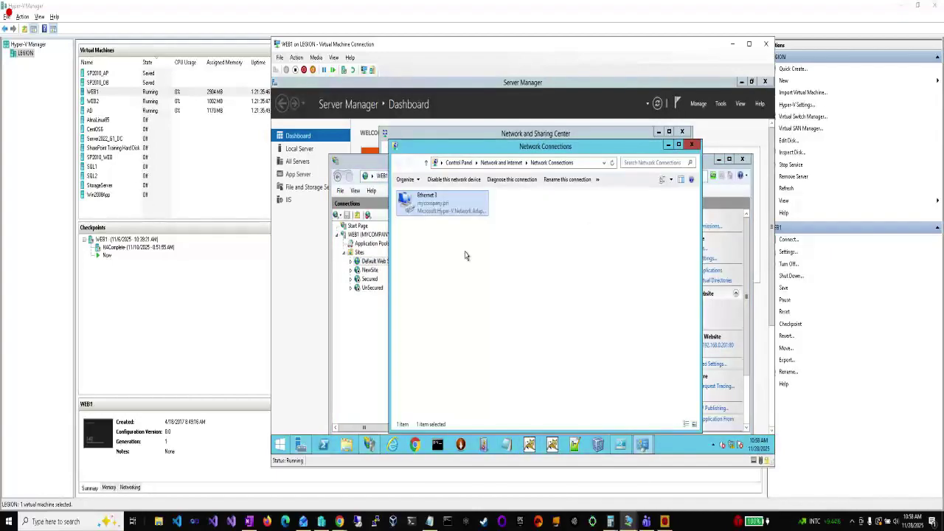
right_click(446, 210)
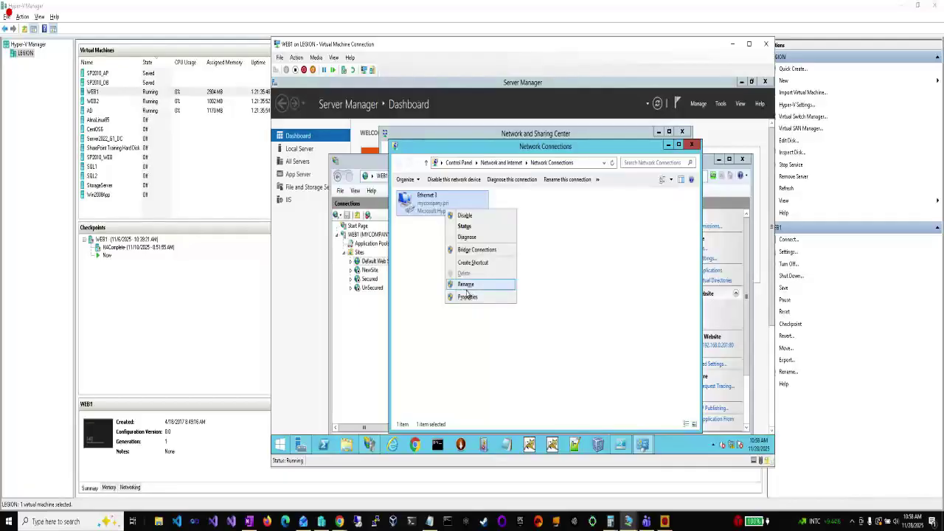
click(466, 296)
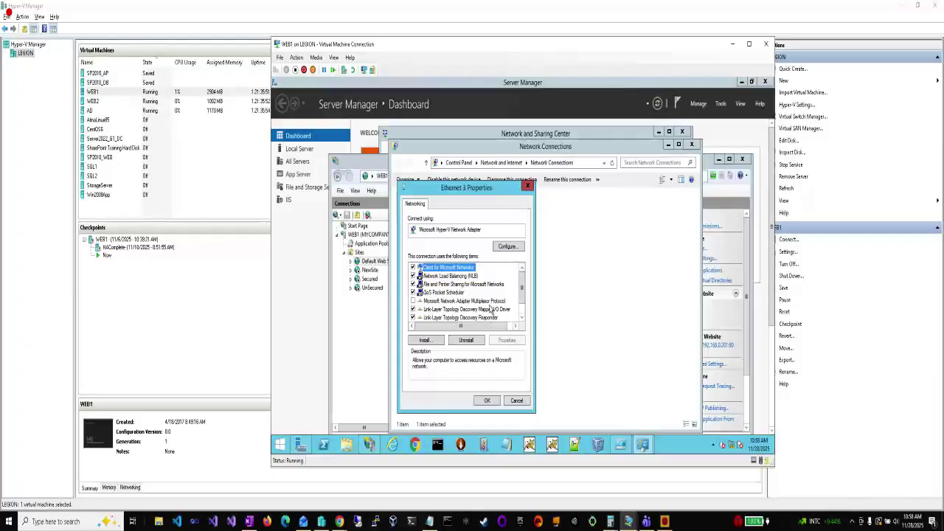
scroll(486, 319, down, 1)
double_click(487, 318)
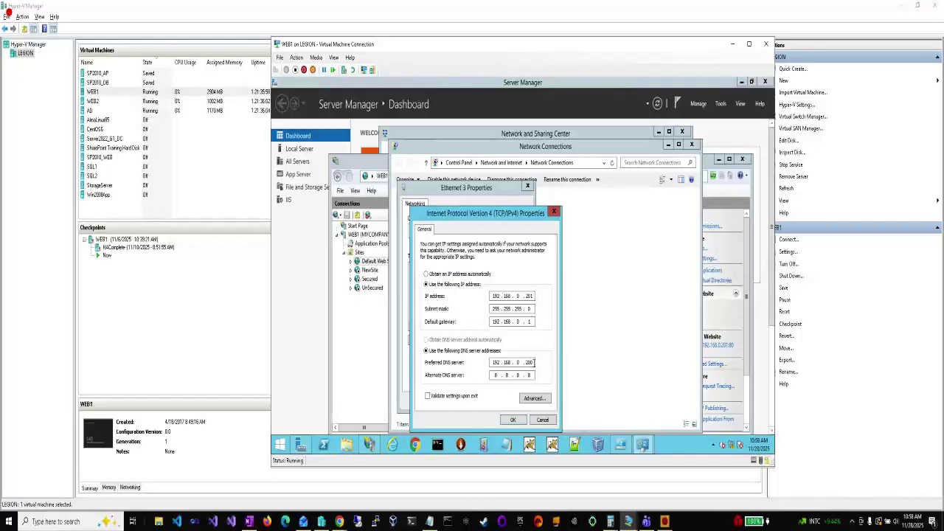
key(Return)
In the AD virtual machine, copy Install-WindowsFeature RSAT-NLB from the PowerShell ISE console into the Untitled2.ps1 script
click(627, 521)
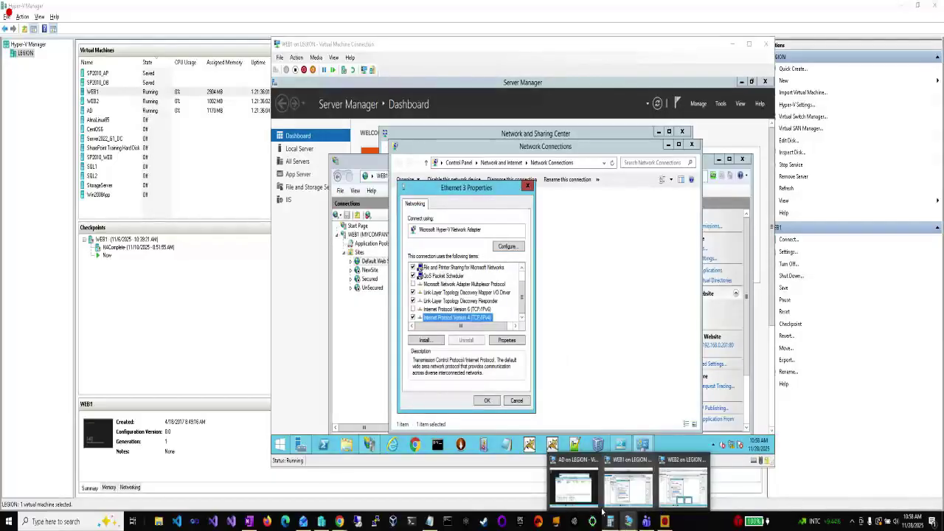
click(574, 487)
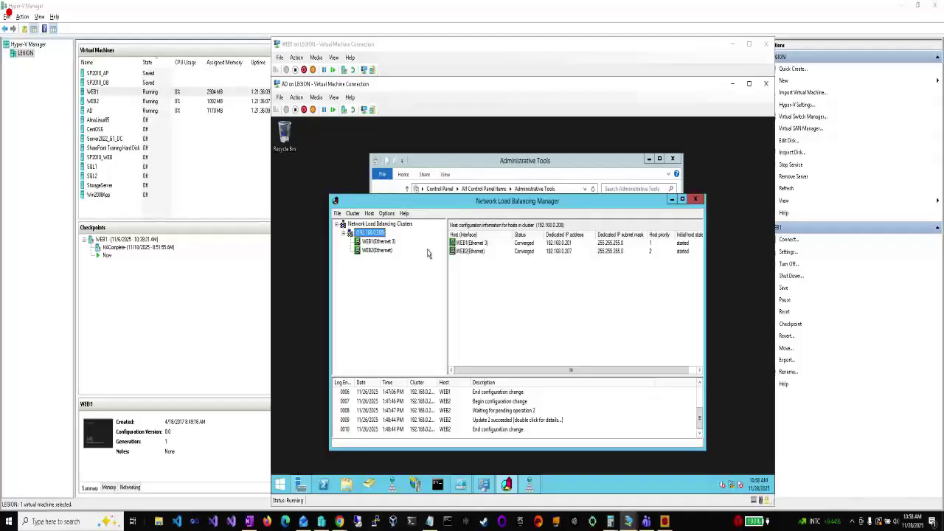
click(459, 485)
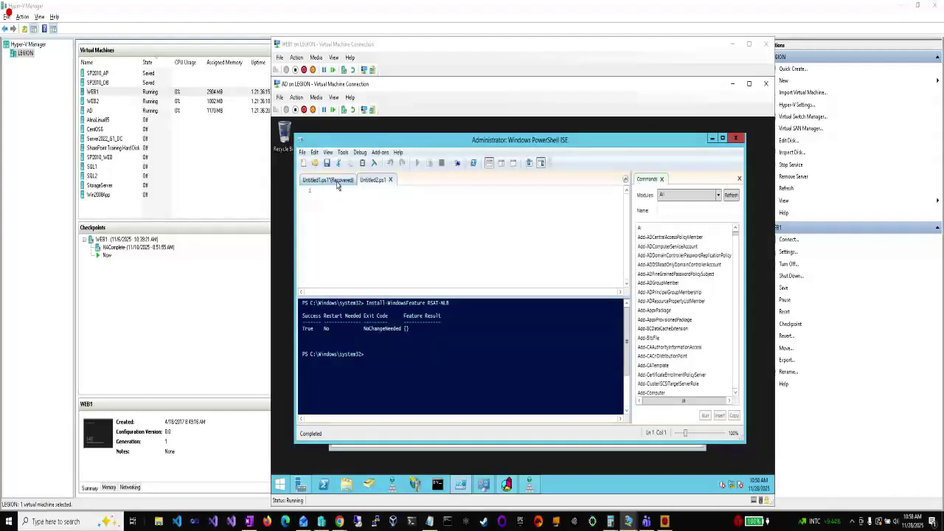
click(380, 182)
click(366, 354)
drag(450, 303, 366, 302)
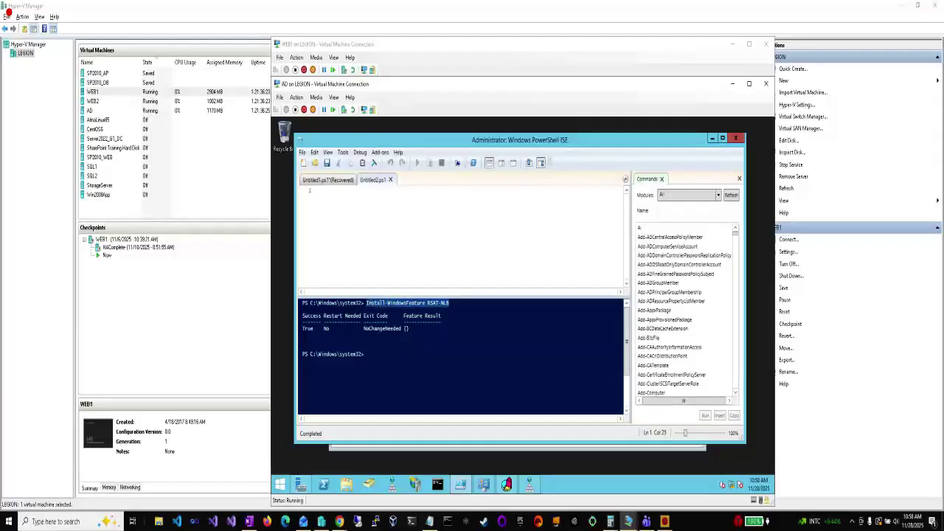
key(ctrl+c)
click(380, 264)
key(ctrl+v)
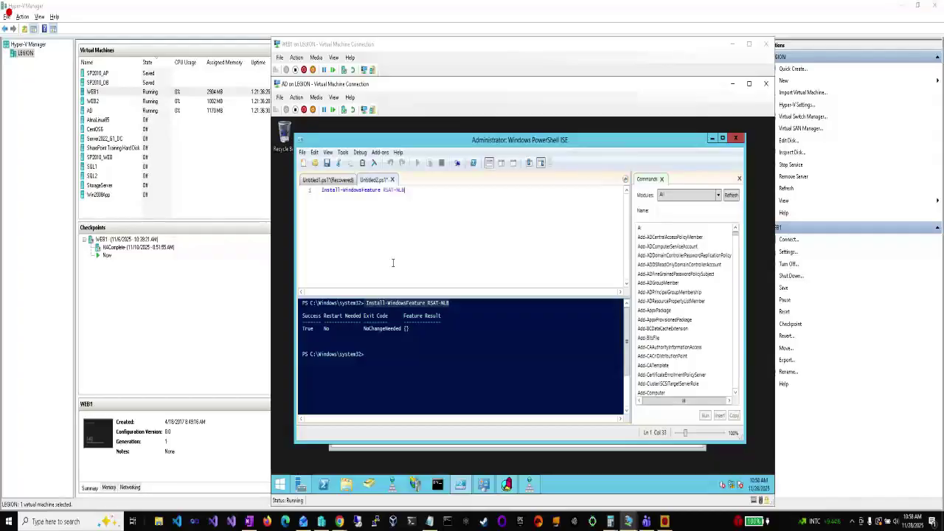
Review the cluster's hosts in Network Load Balancing Manager on AD and return to the RSAT-NLB script in PowerShell ISE
click(479, 486)
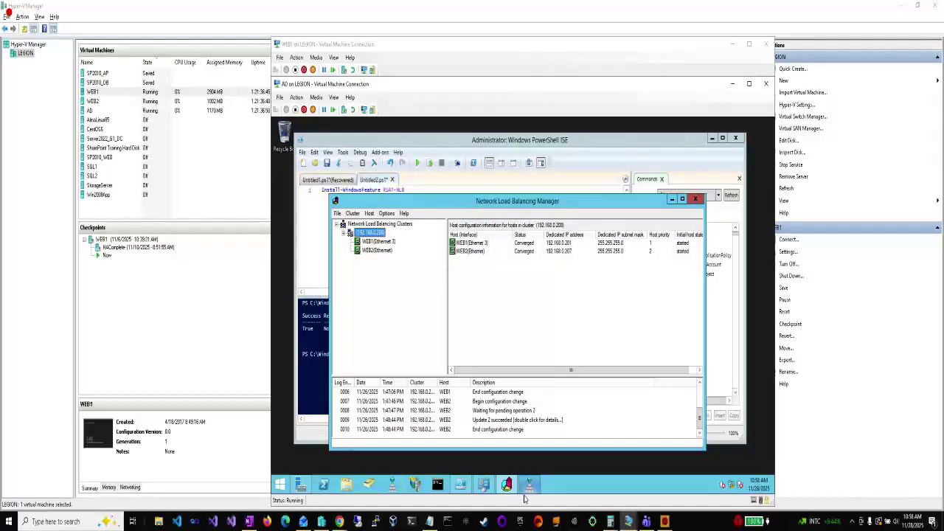
mouse_move(529, 490)
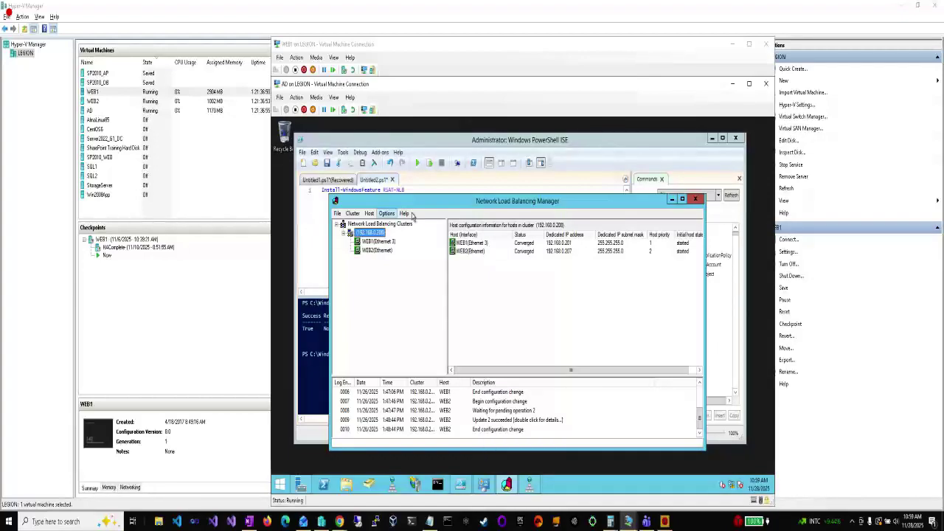
mouse_move(444, 206)
mouse_down()
mouse_move(459, 193)
mouse_move(427, 211)
mouse_up()
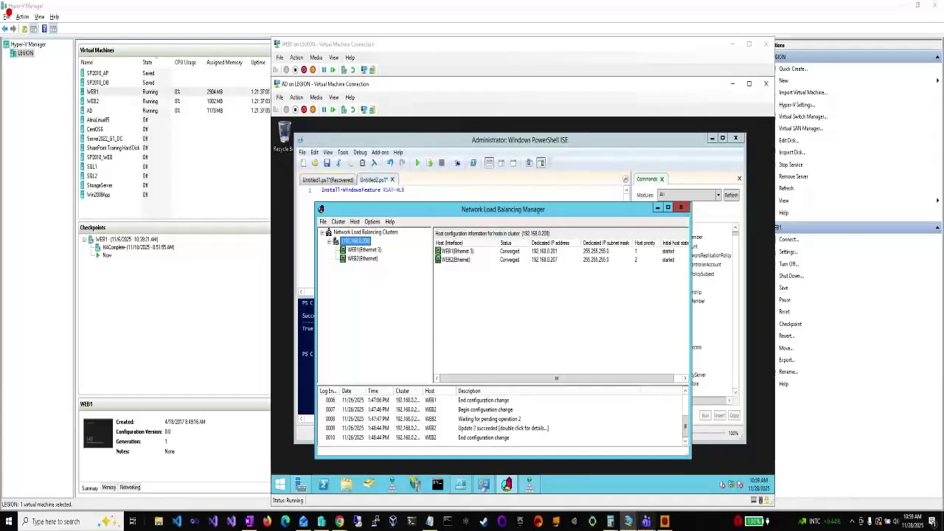
mouse_move(628, 522)
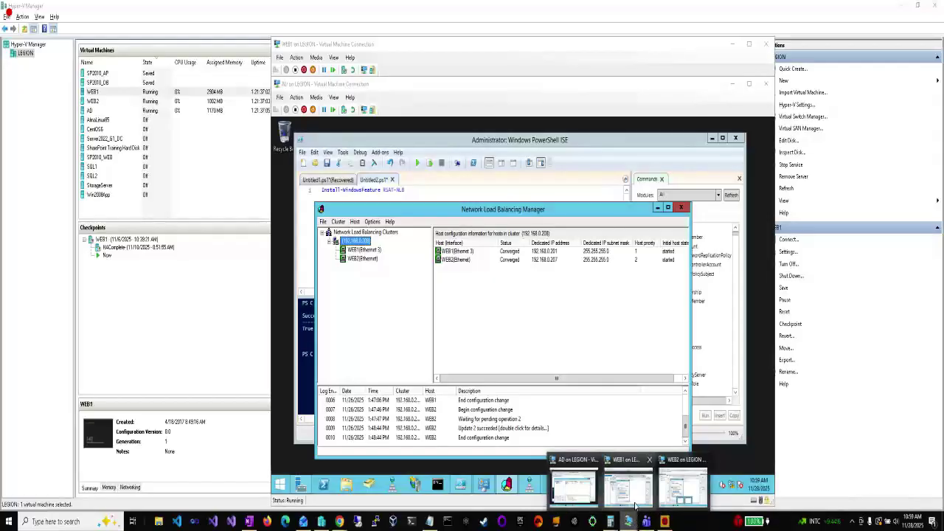
click(460, 485)
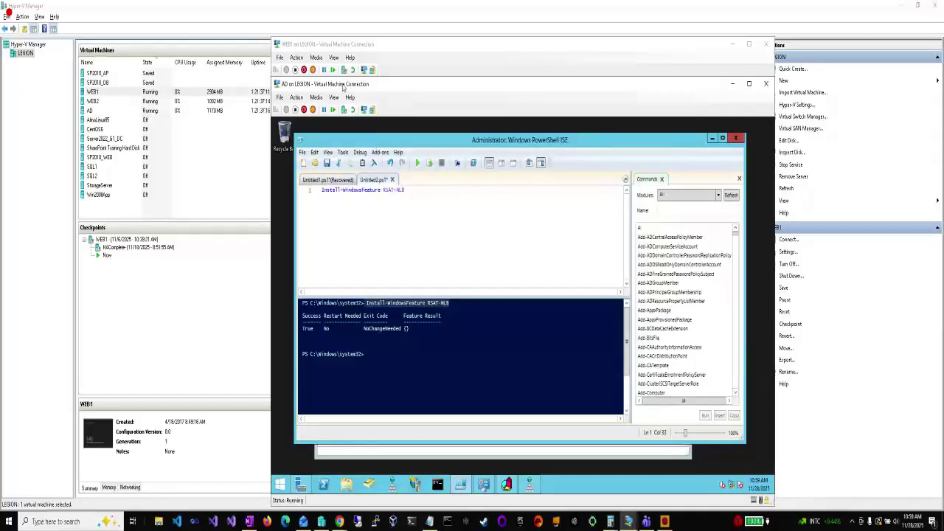
Switch to the WEB1 virtual machine and highlight NLB in the Install-WindowsFeature NLB command in PowerShell ISE
click(321, 46)
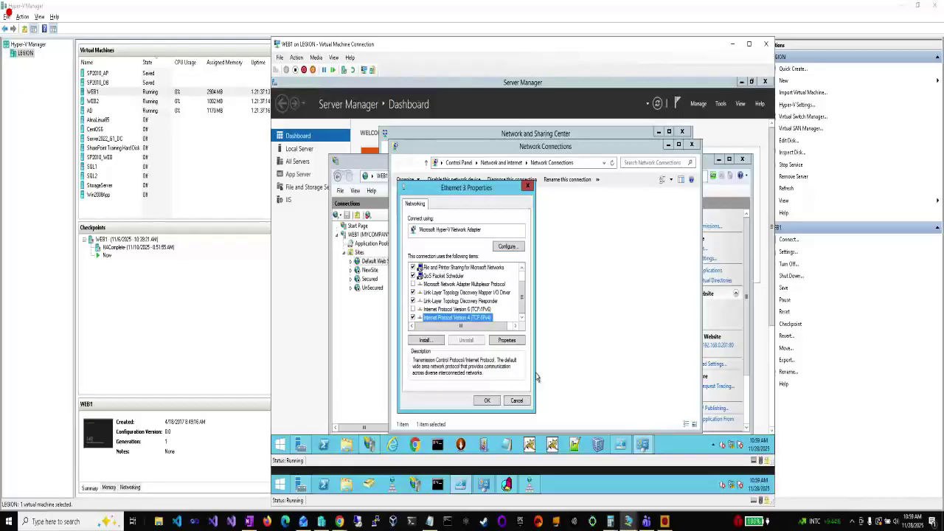
click(620, 444)
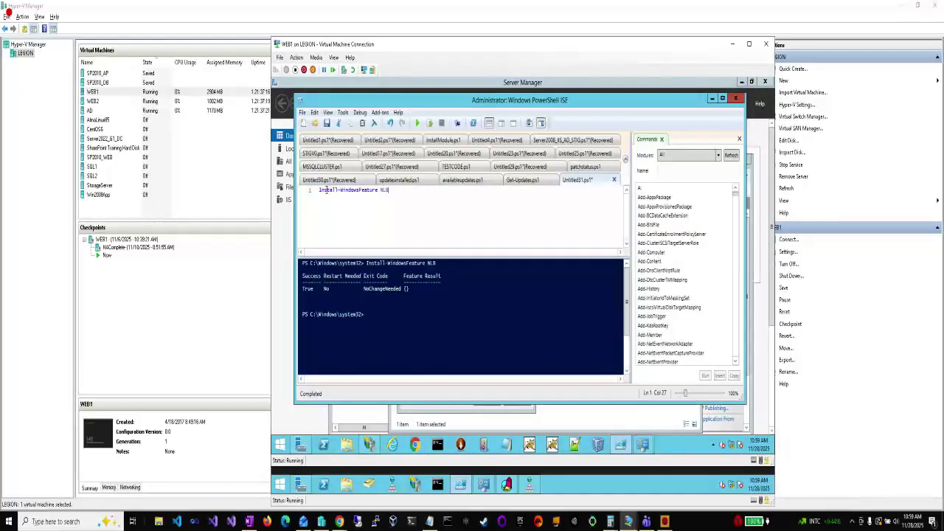
drag(380, 190, 391, 191)
Switch to the WEB2 virtual machine full screen, check its Install-WindowsFeature NLB script in PowerShell ISE, and minimize the WEB2 connection
mouse_move(627, 521)
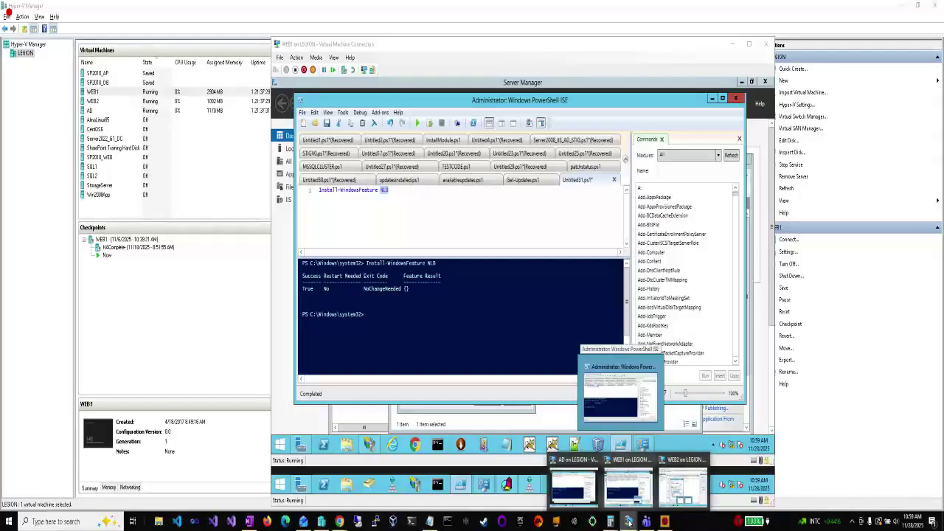
click(682, 486)
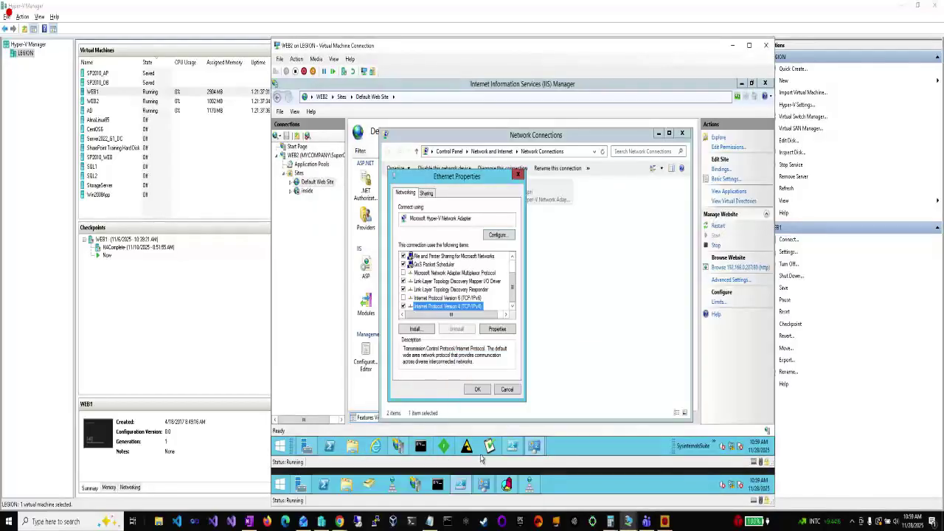
double_click(323, 49)
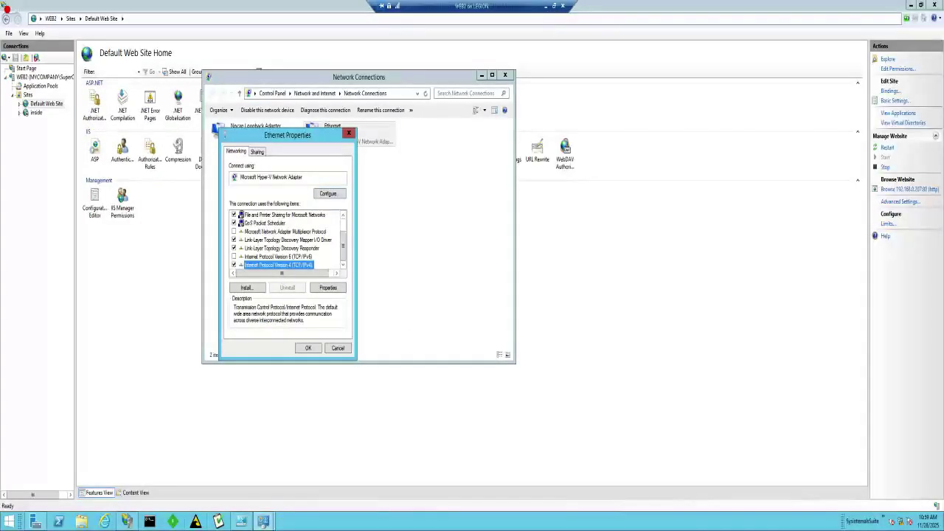
click(241, 521)
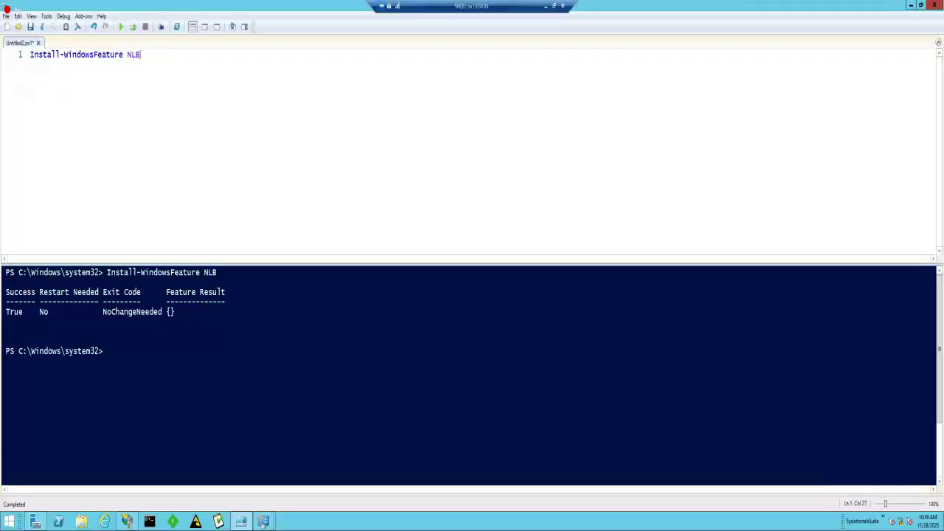
click(545, 11)
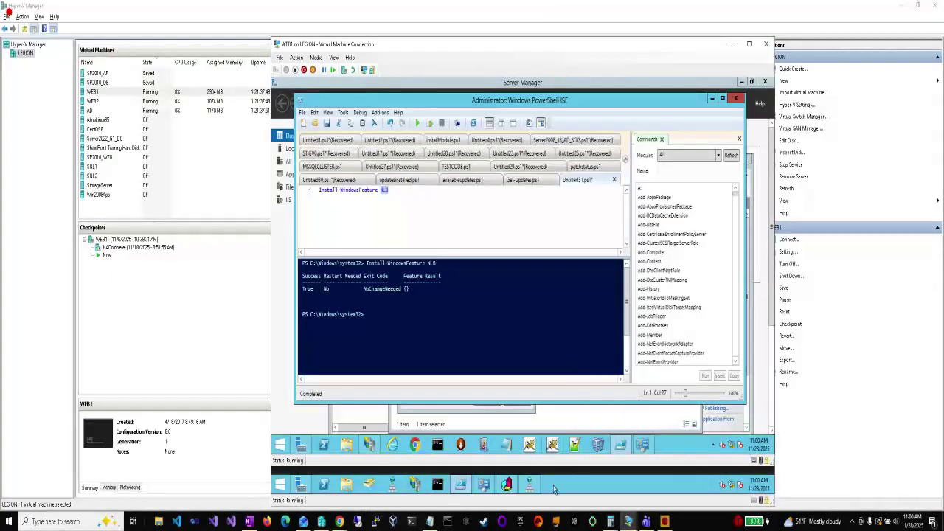
In the AD virtual machine, open Network Load Balancing Manager and inspect the commands available for the clusters root and the existing cluster
click(631, 524)
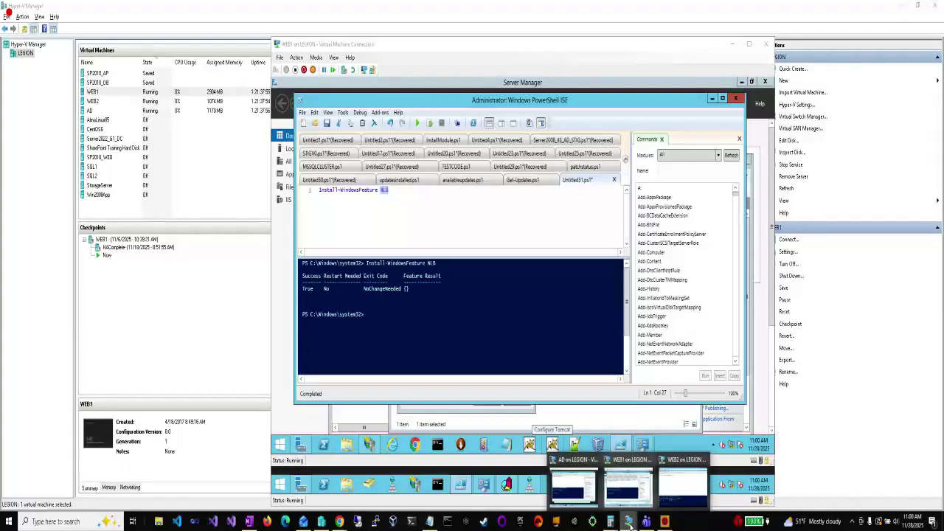
click(569, 487)
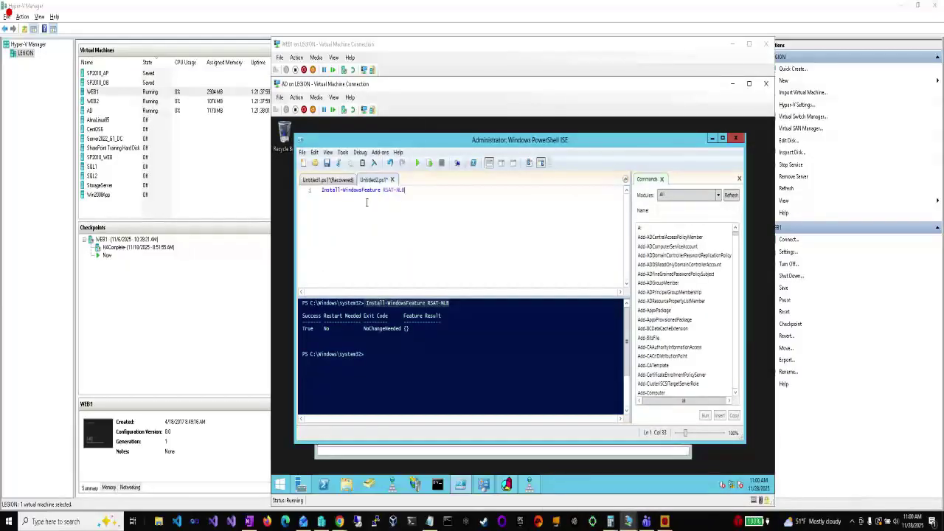
click(506, 486)
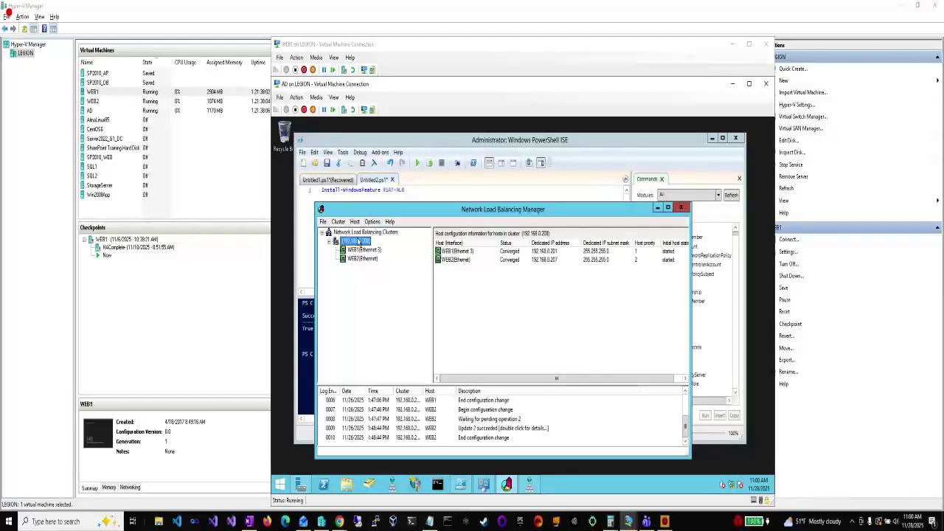
click(358, 233)
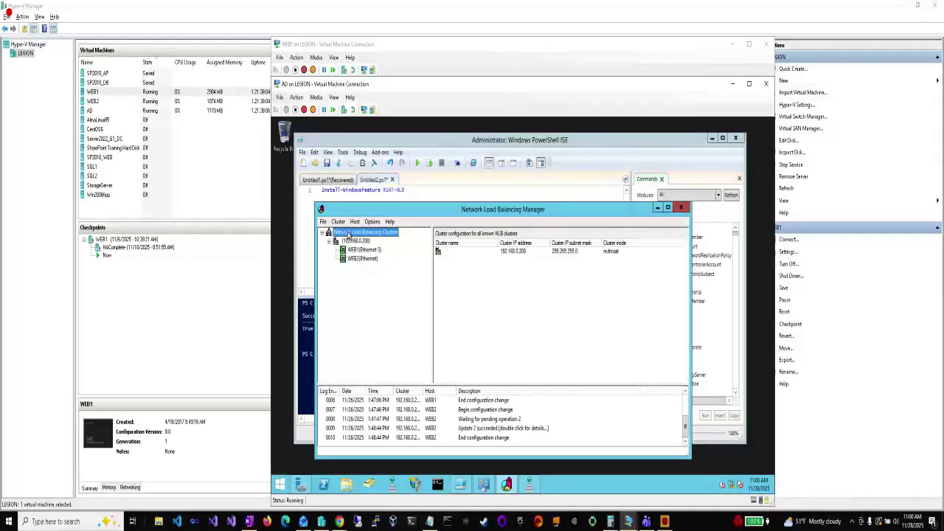
right_click(358, 233)
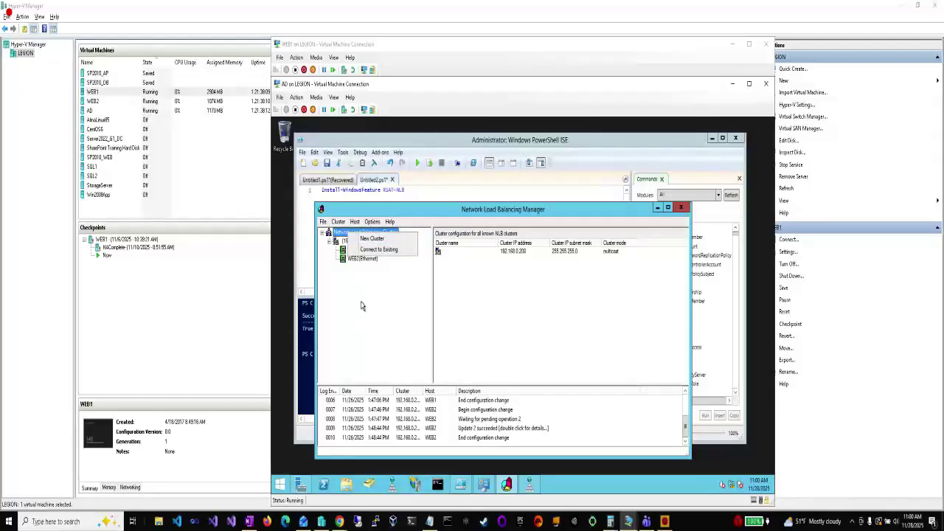
right_click(354, 242)
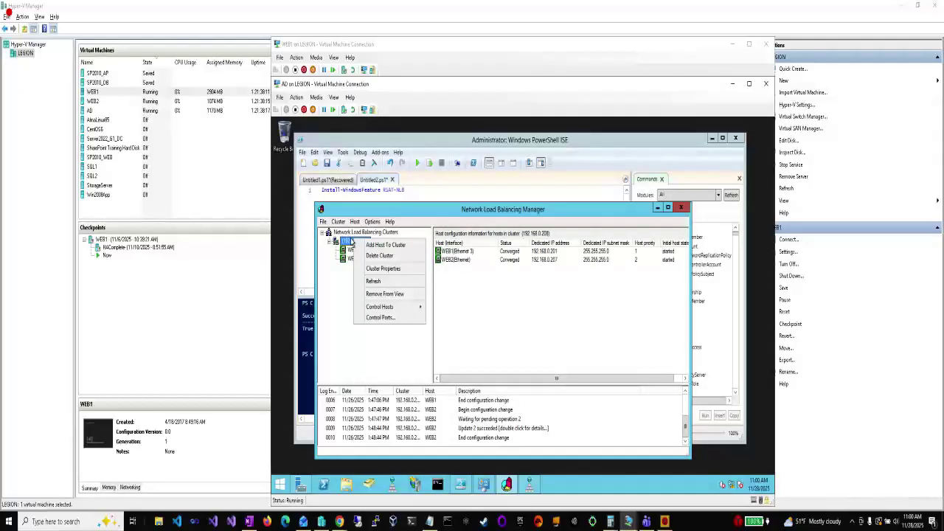
click(428, 218)
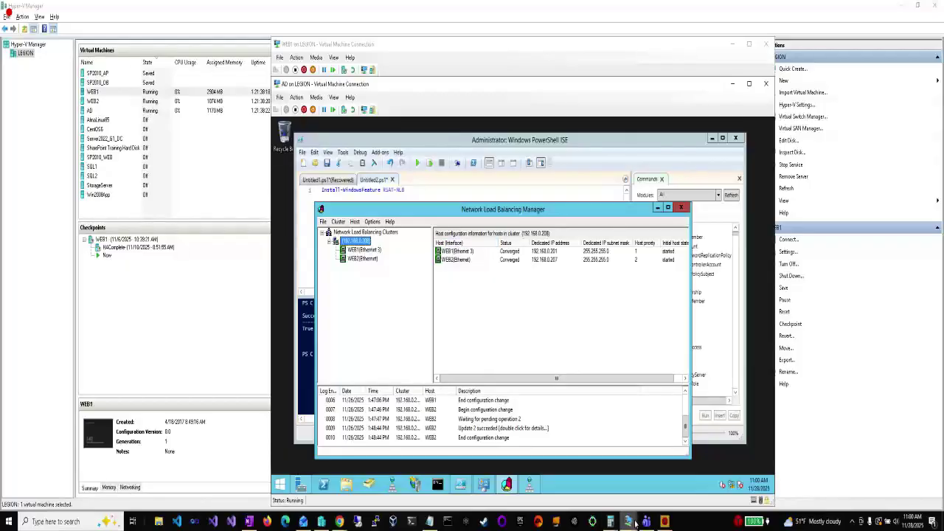
Open DNS Manager on AD and sort the mycompany.pri host records by Data to check which IP addresses are in use
mouse_move(628, 522)
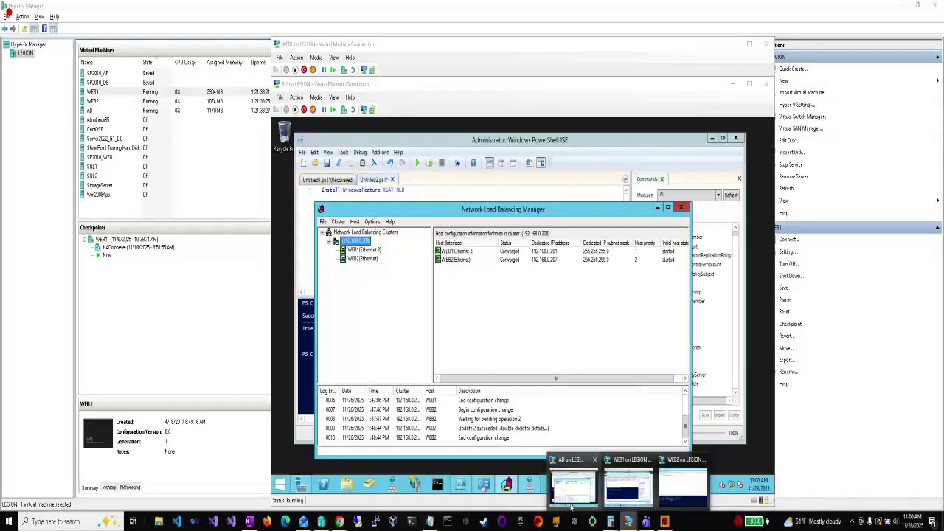
click(528, 492)
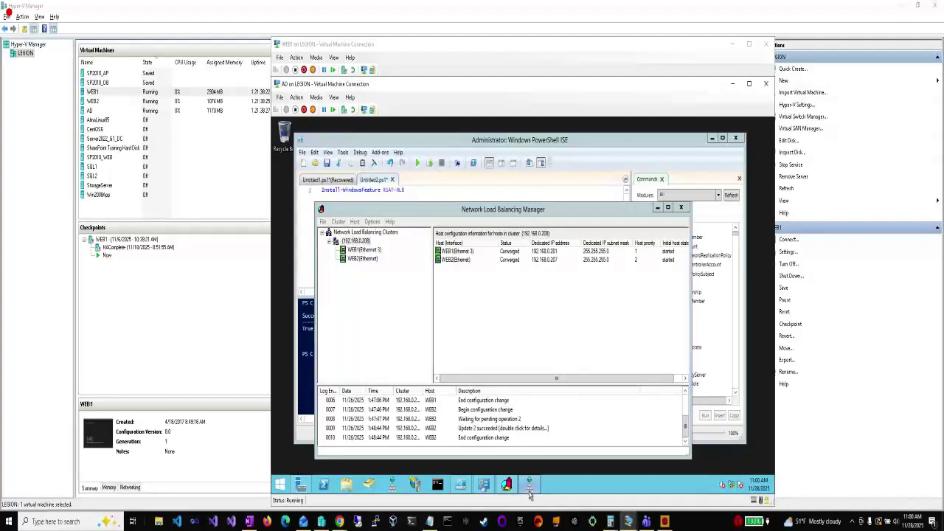
click(529, 494)
click(529, 493)
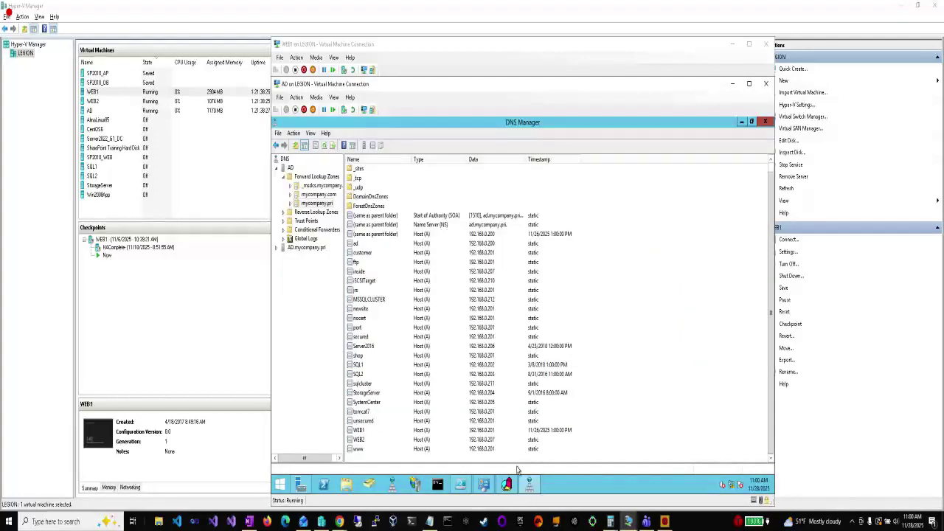
click(463, 440)
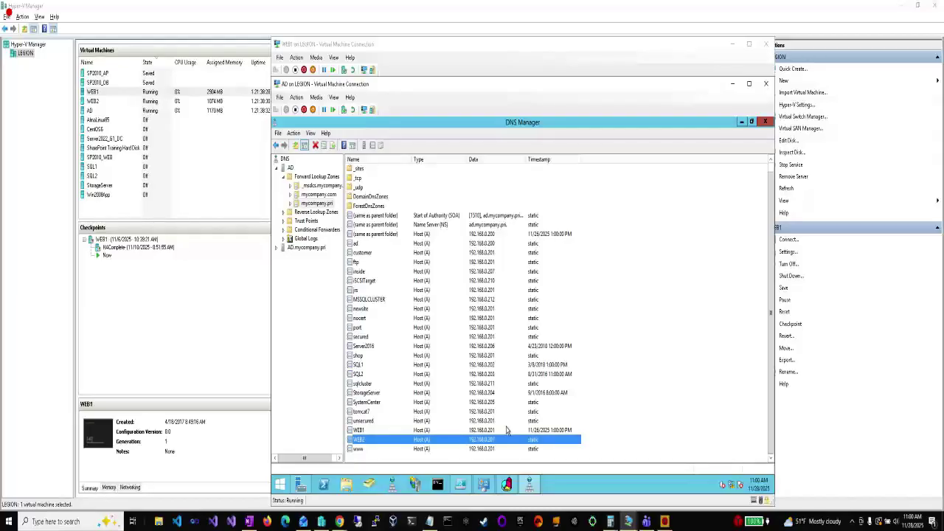
click(490, 160)
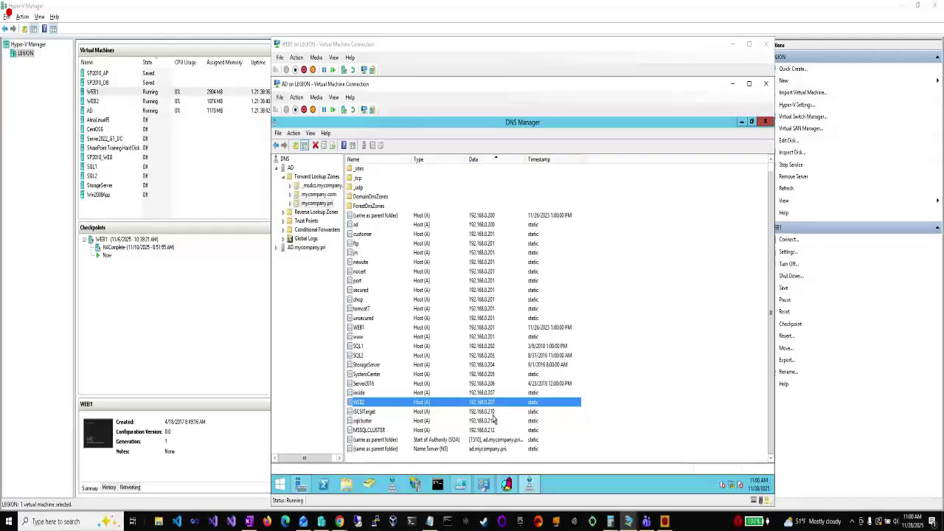
Try to add the host WEB1 to the existing cluster in Network Load Balancing Manager
click(506, 495)
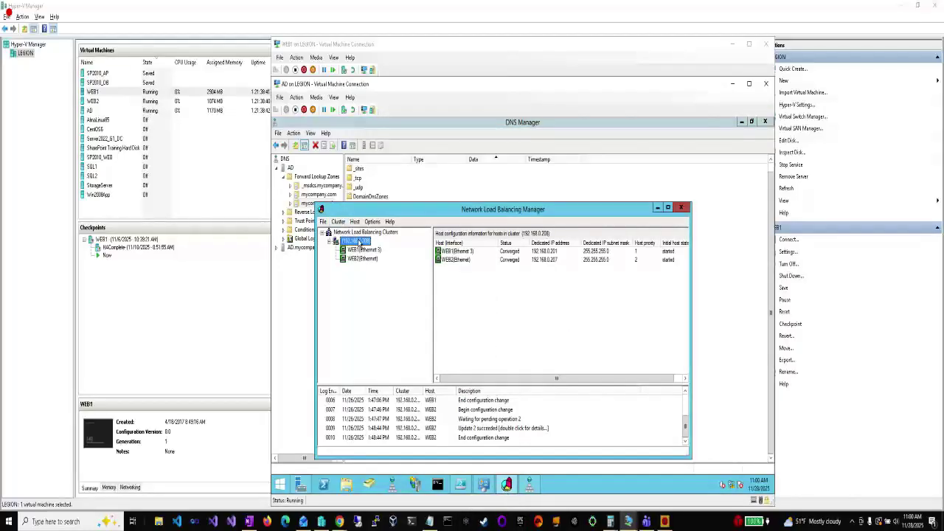
right_click(359, 243)
click(389, 245)
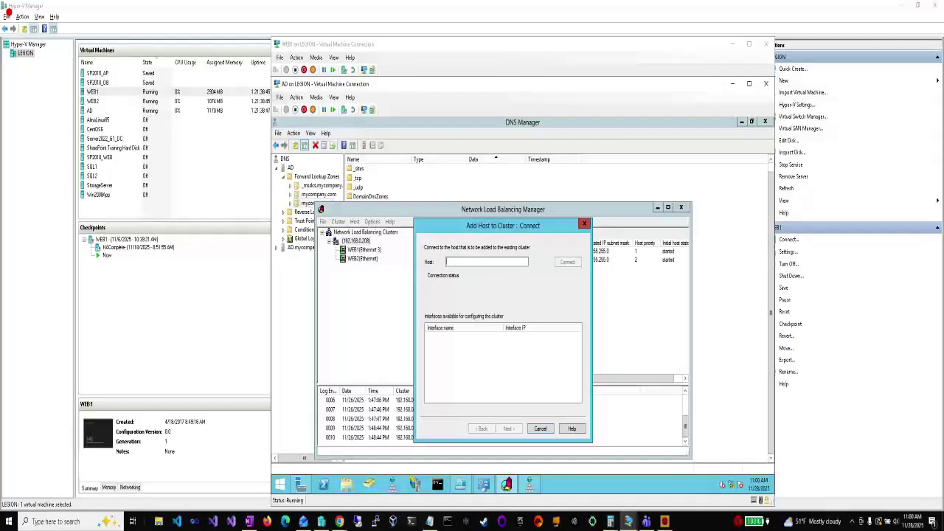
text(WEVB)
key(BackSpace)
text(1)
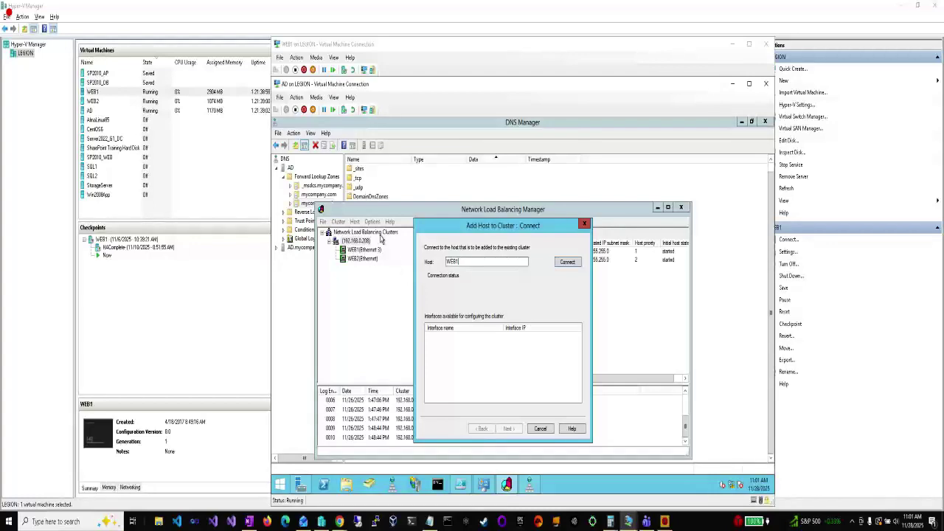
click(569, 262)
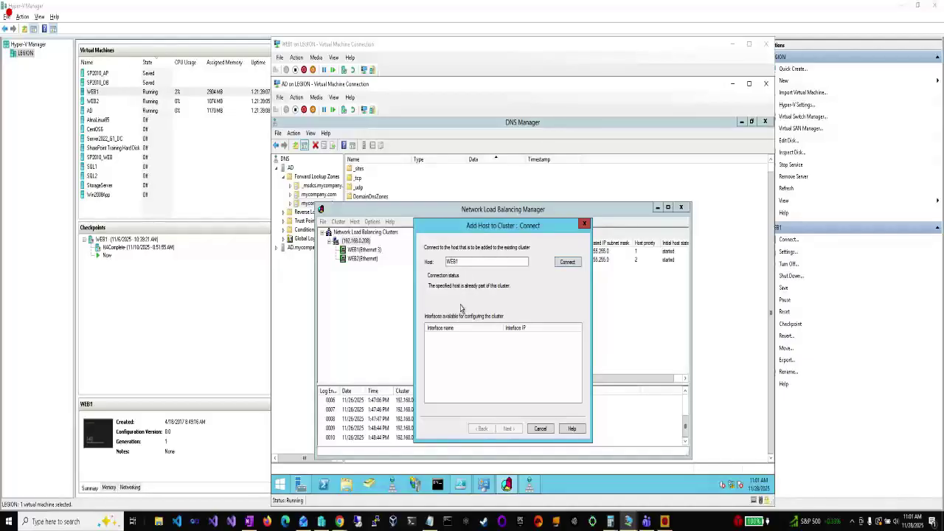
click(540, 428)
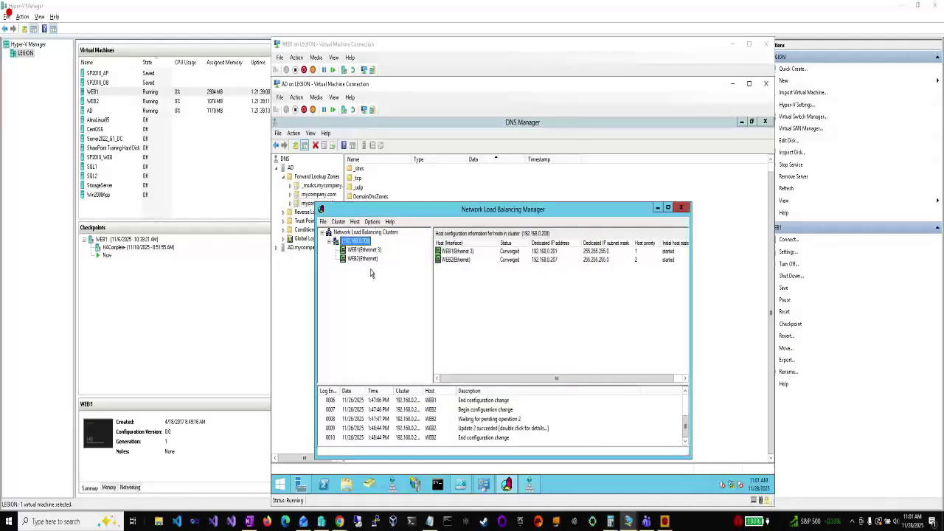
Review the WEB1 (Ethernet 3) host properties: dedicated IP address, cluster IP addresses, cluster parameters and port rules
click(352, 253)
right_click(352, 253)
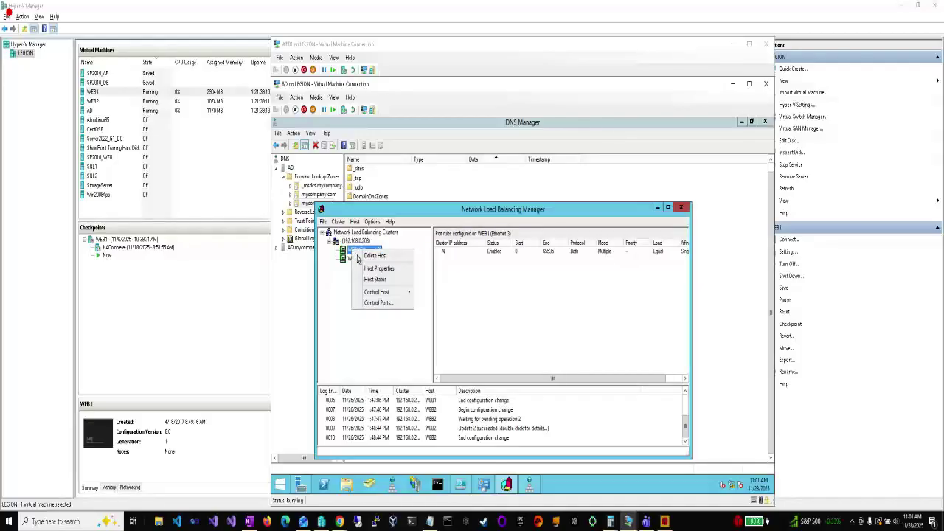
click(378, 269)
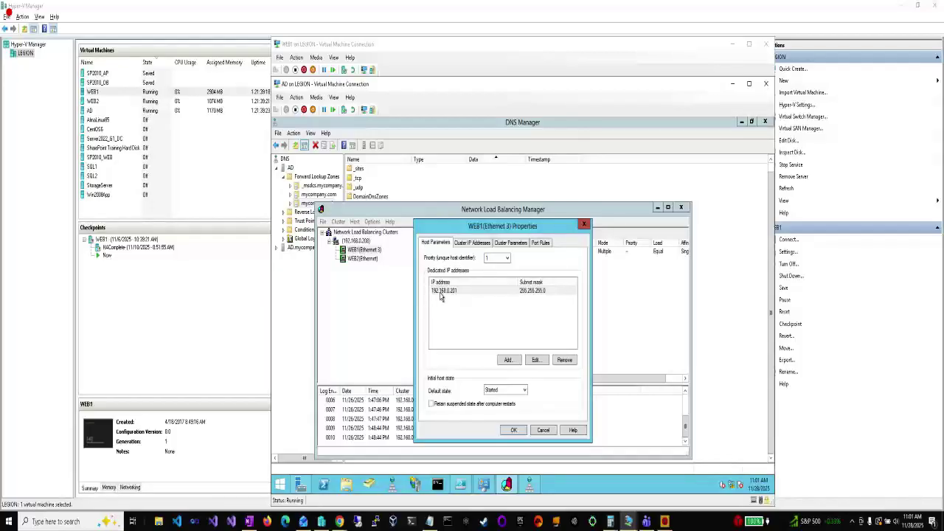
click(453, 292)
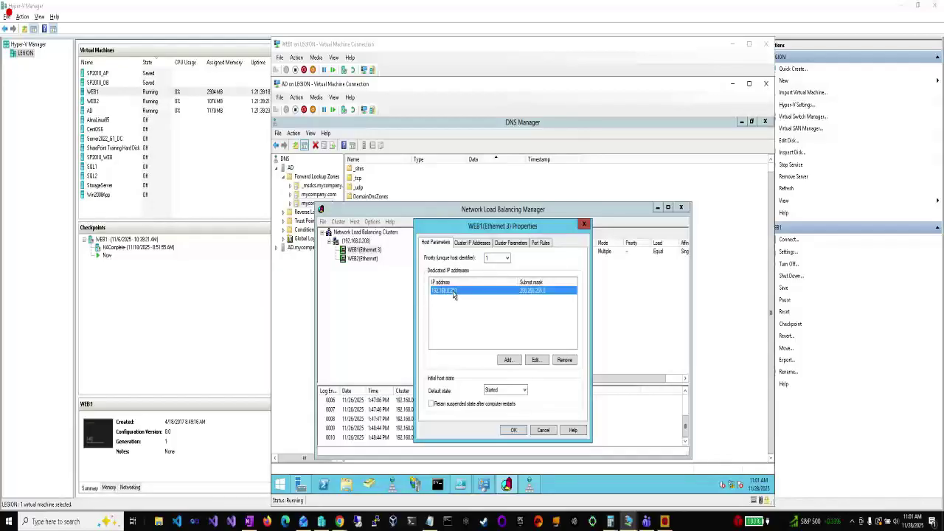
click(471, 243)
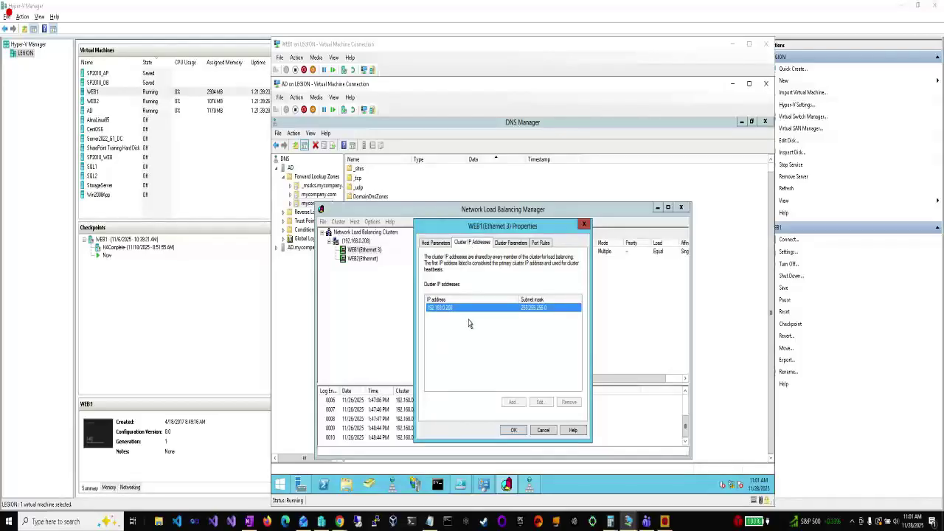
click(519, 244)
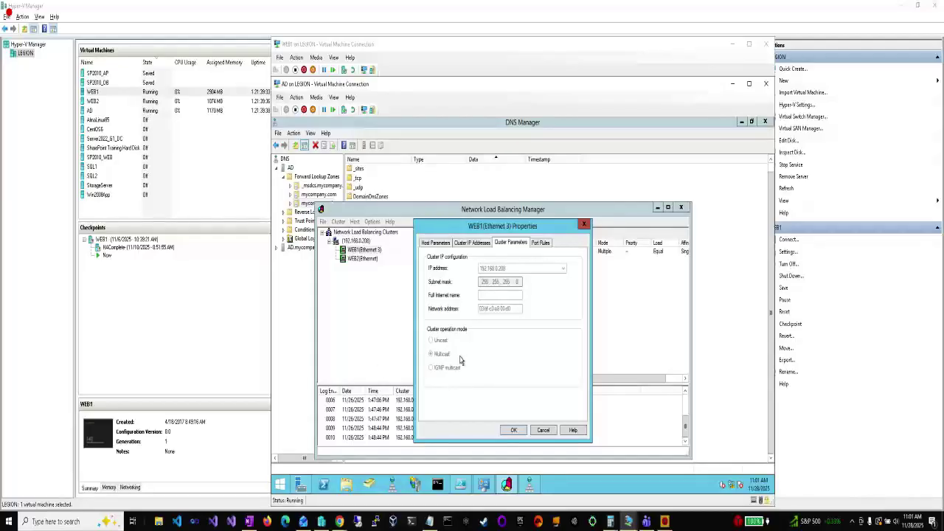
click(539, 246)
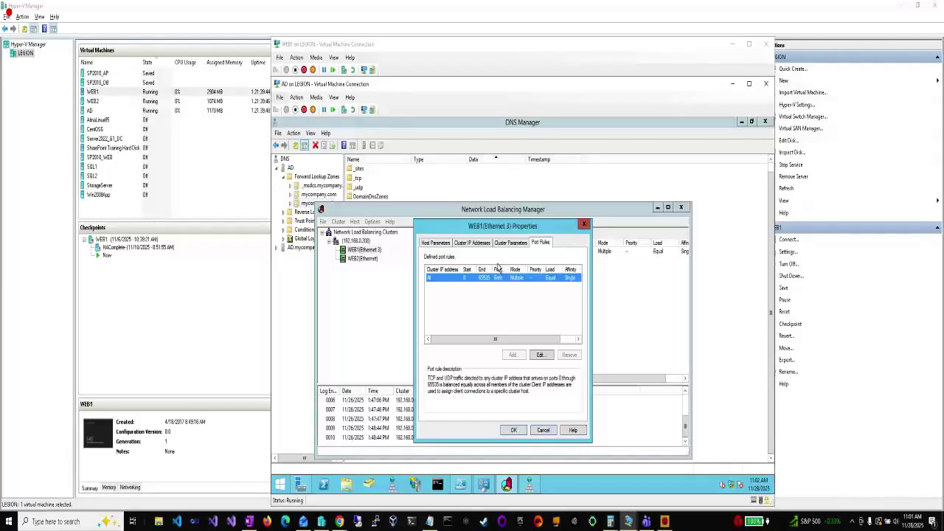
click(436, 243)
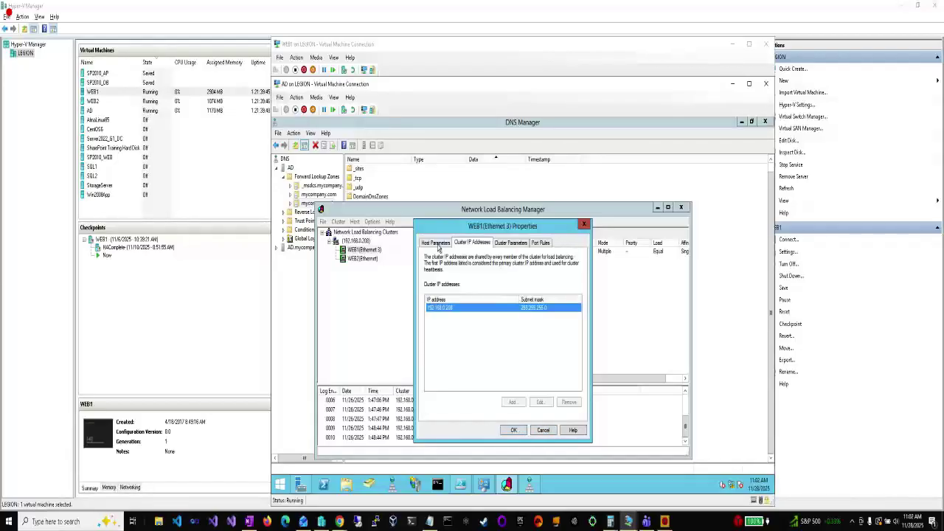
click(538, 432)
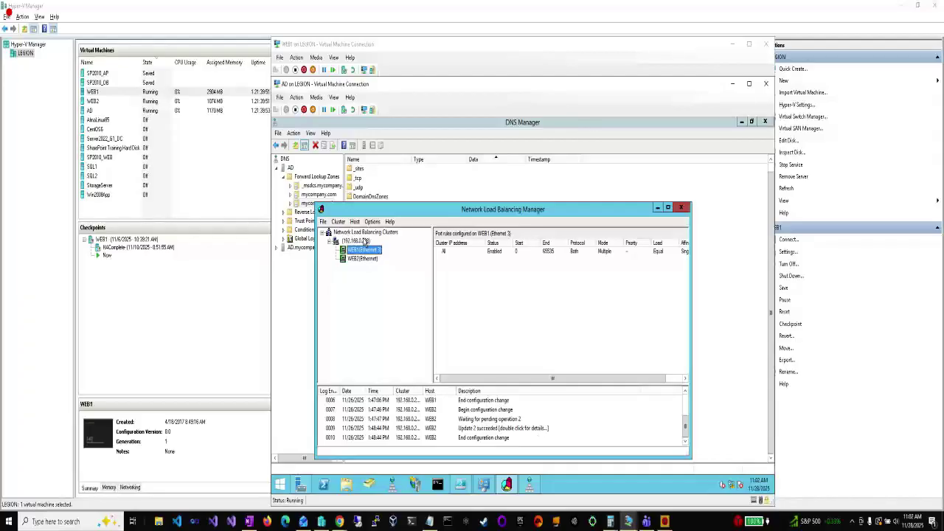
Open the Add Host to Cluster wizard for the existing cluster, and review the New Cluster wizard screenshots in the OneNote Network Load Balancing page
right_click(365, 241)
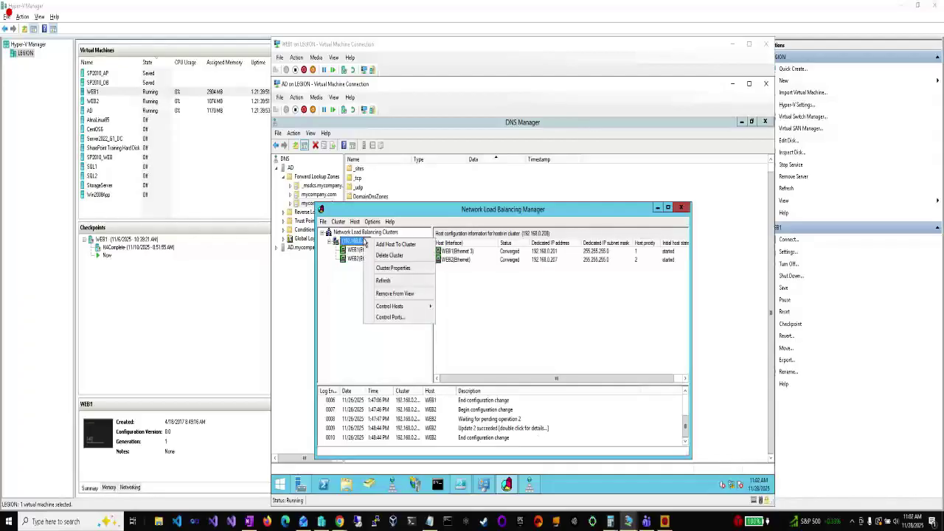
click(405, 246)
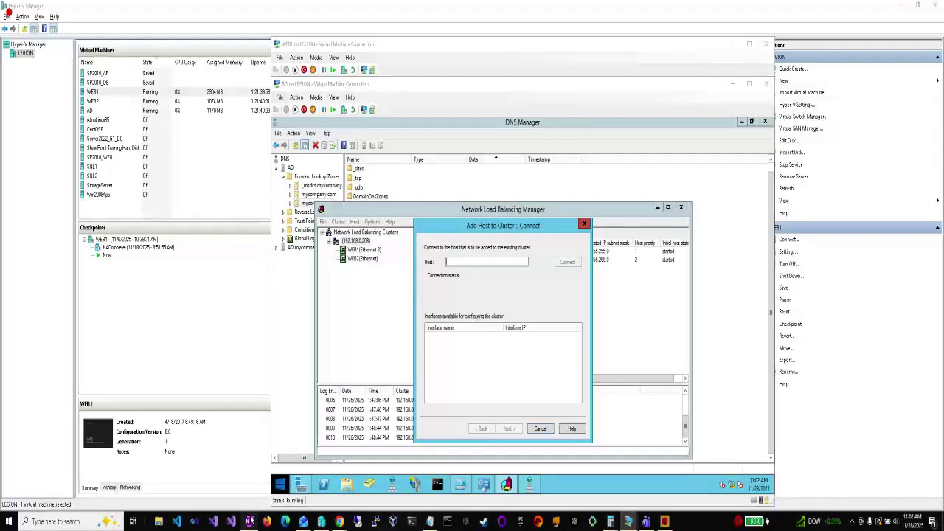
click(249, 521)
scroll(504, 365, down, 5)
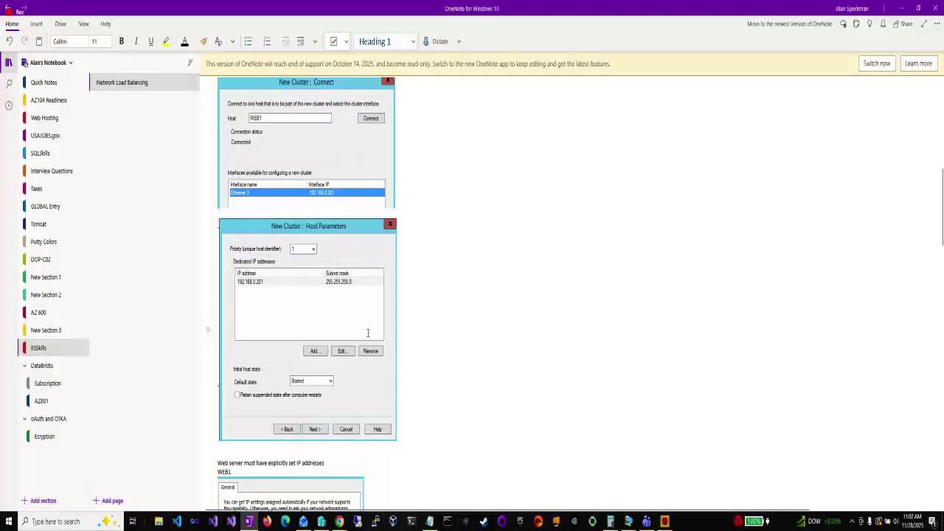
scroll(279, 198, down, 2)
scroll(279, 197, down, 10)
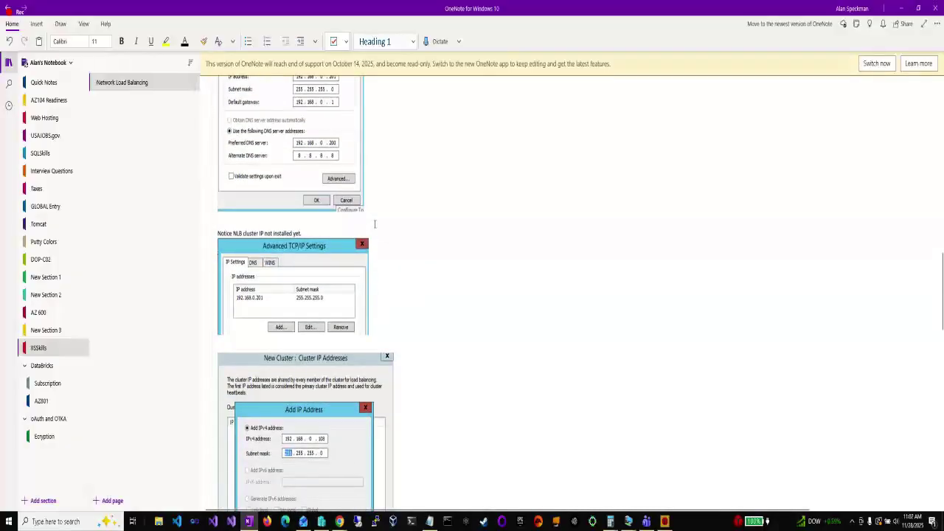
scroll(374, 223, down, 6)
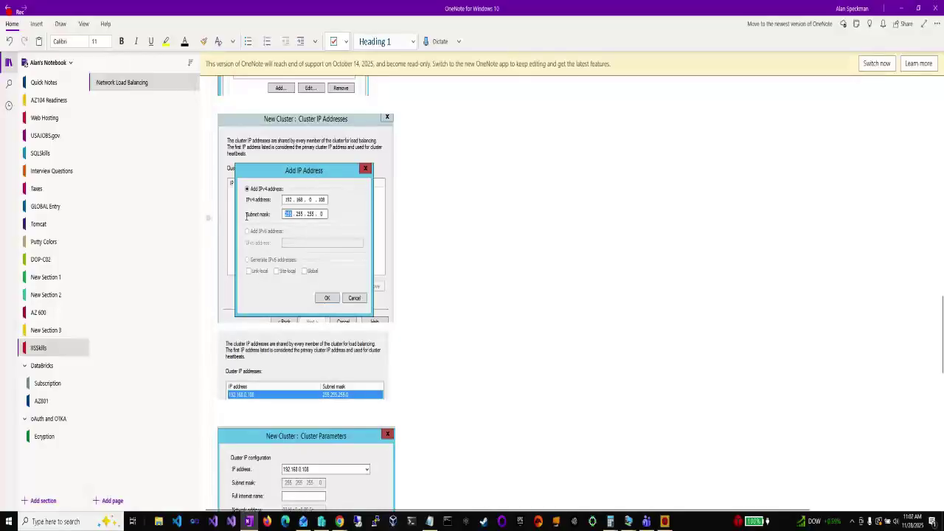
click(302, 171)
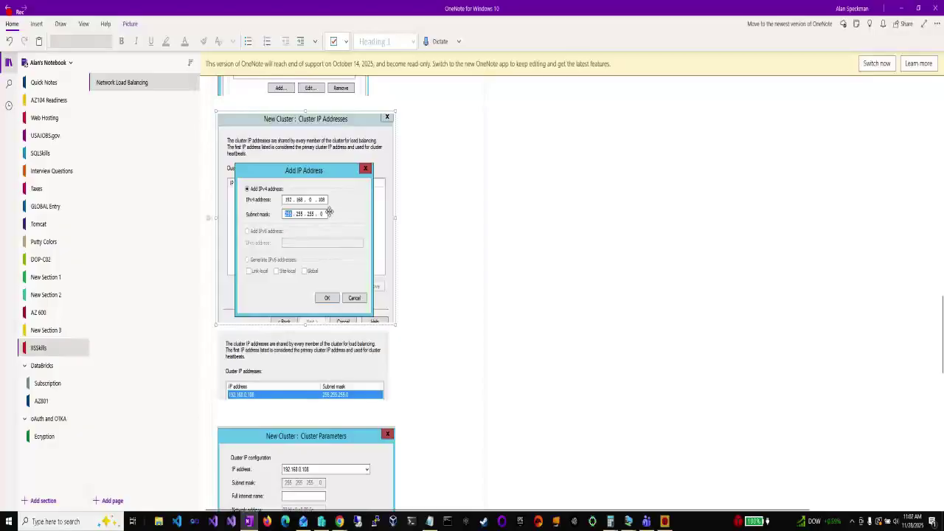
scroll(324, 298, down, 5)
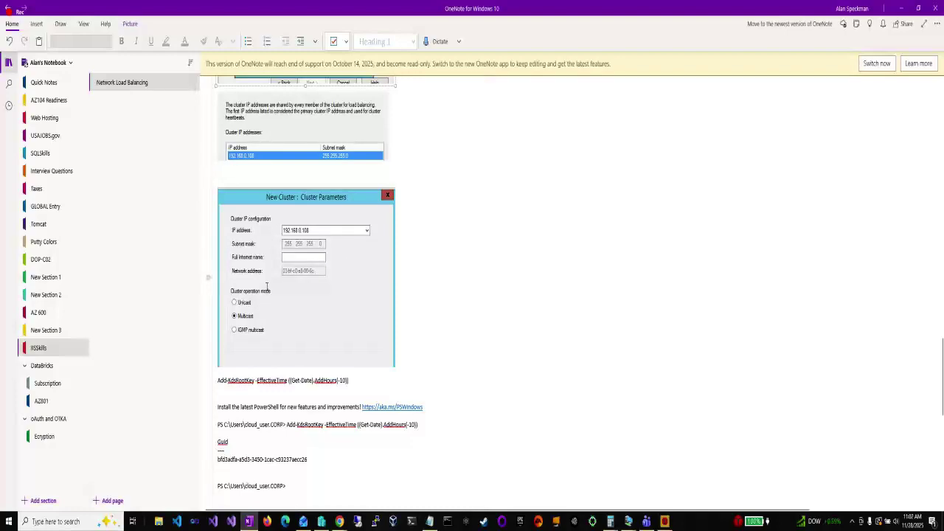
Examine the notes' screenshots of the web servers' connection items before and after the NLB install
scroll(266, 286, up, 10)
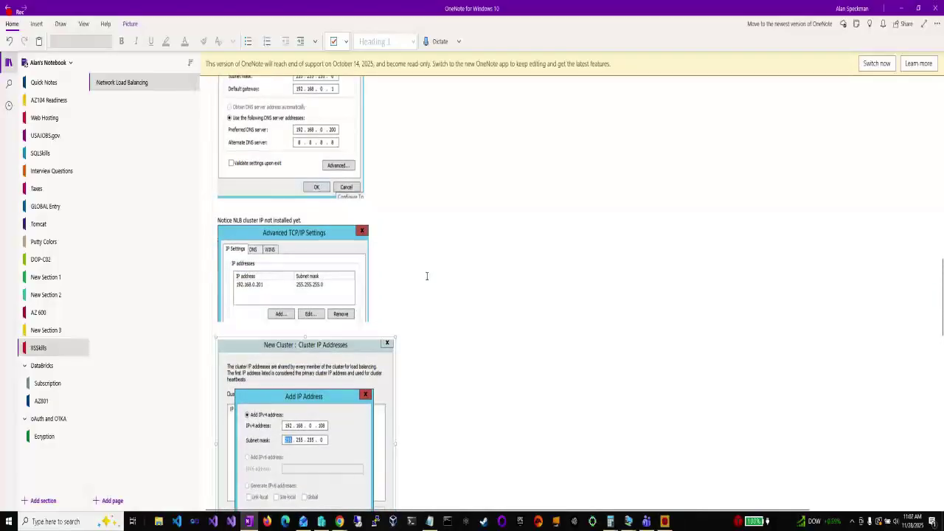
scroll(426, 276, up, 10)
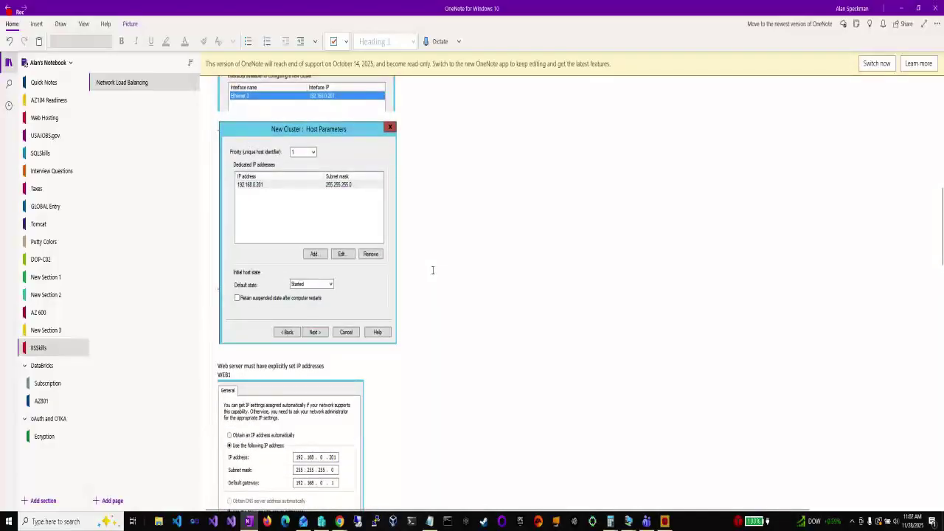
scroll(433, 269, up, 1)
scroll(435, 272, up, 10)
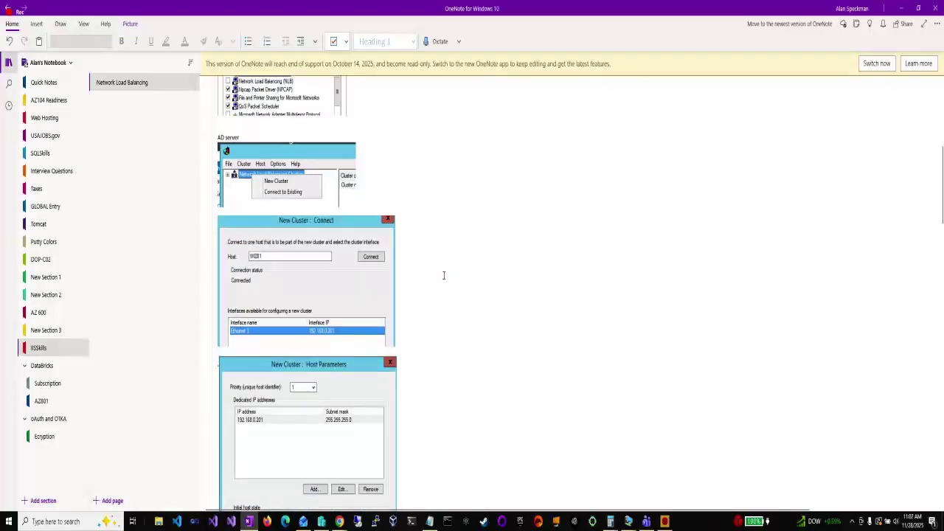
scroll(443, 275, up, 1)
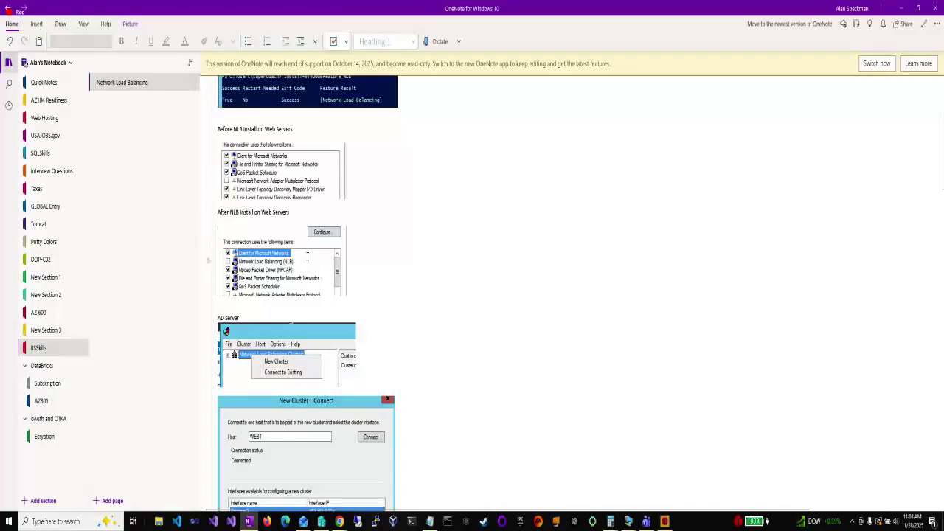
click(254, 263)
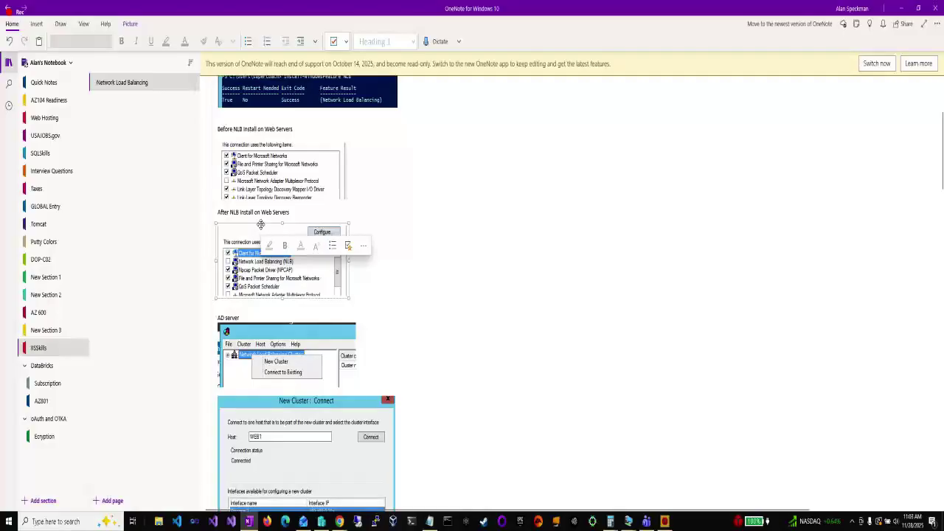
Switch to the WEB1 virtual machine and check the Network Load Balancing (NLB) item in the Ethernet 3 properties
click(627, 521)
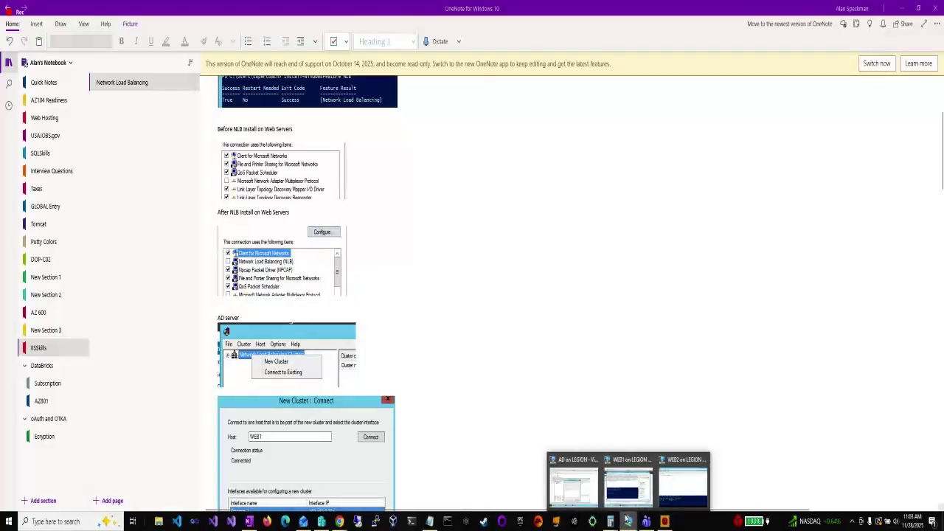
click(634, 486)
mouse_move(632, 441)
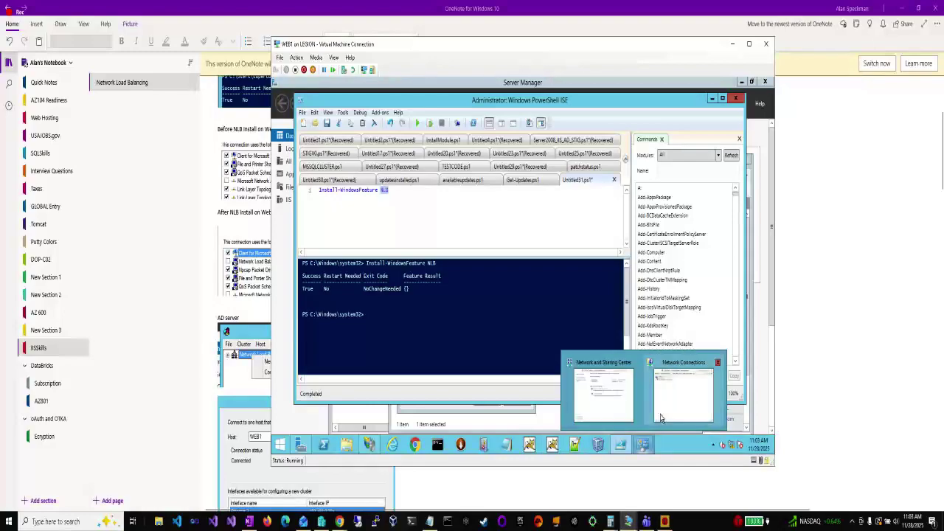
click(719, 373)
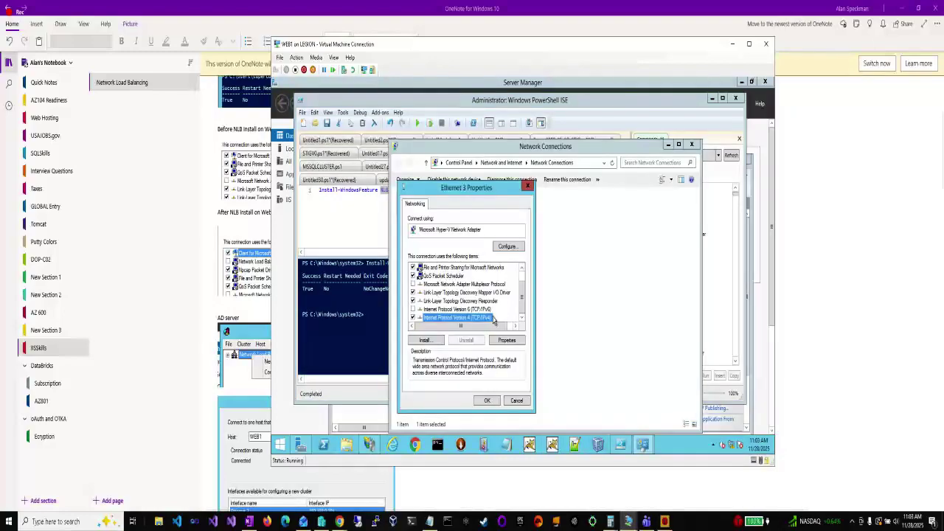
scroll(491, 314, up, 1)
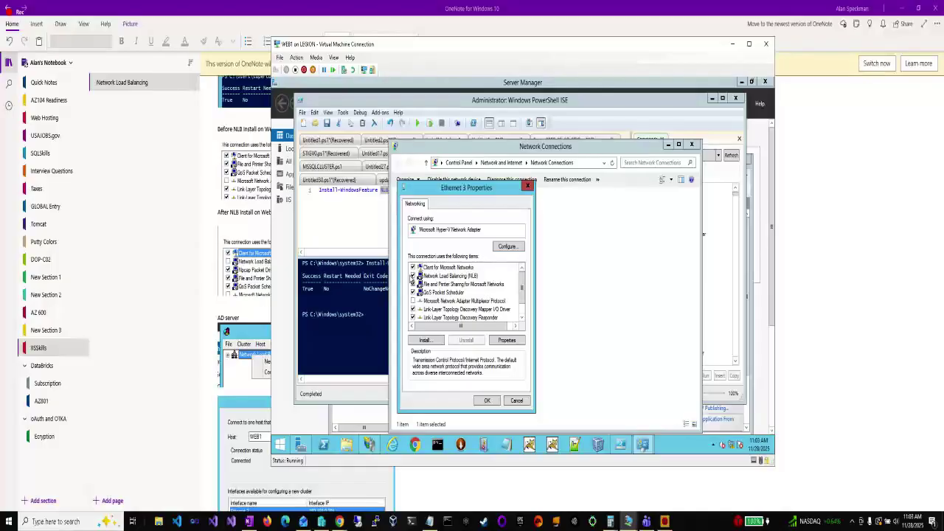
click(417, 276)
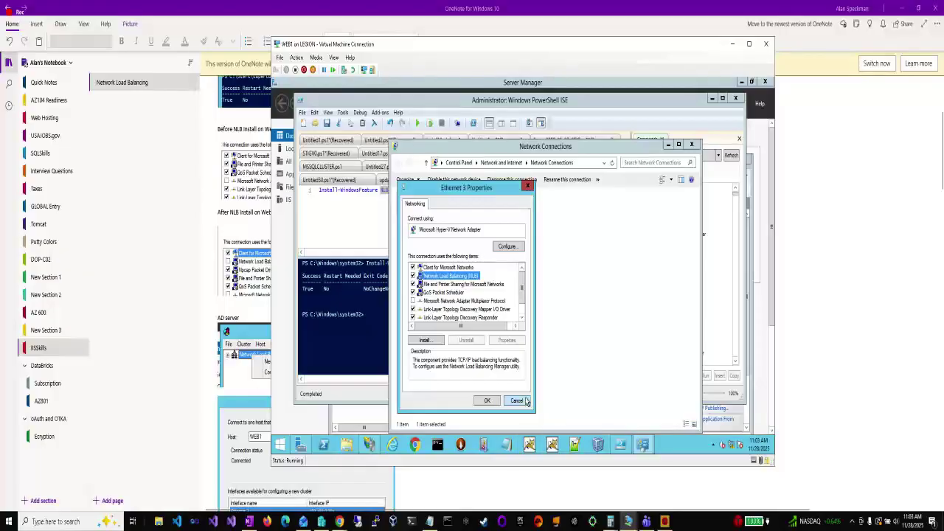
Review WEB1's IPv4 properties and advanced IP, DNS and WINS settings for Ethernet 3, and close the adapter's properties
click(522, 317)
click(522, 317)
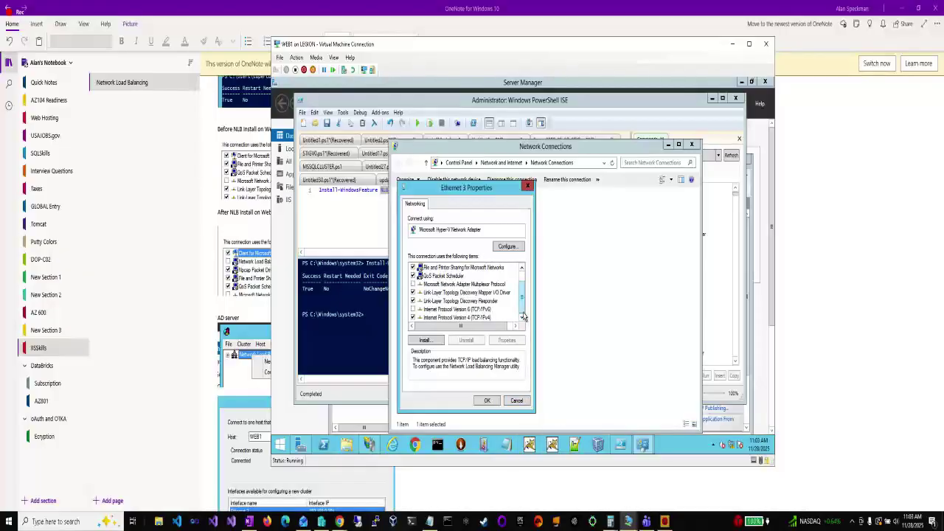
click(501, 341)
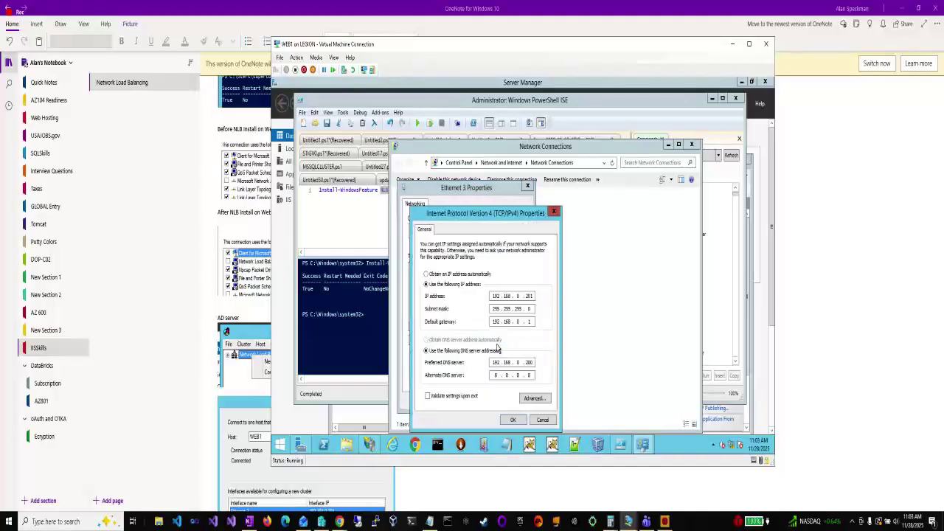
click(533, 400)
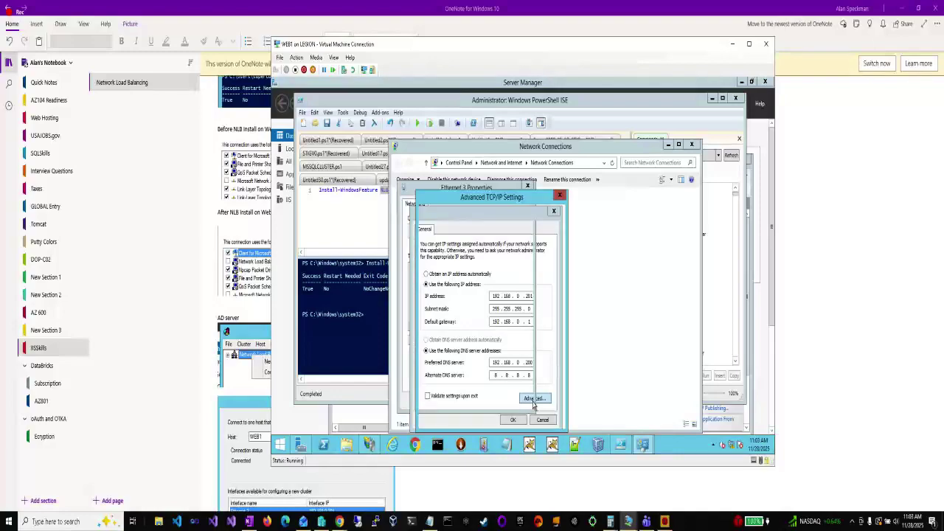
click(448, 257)
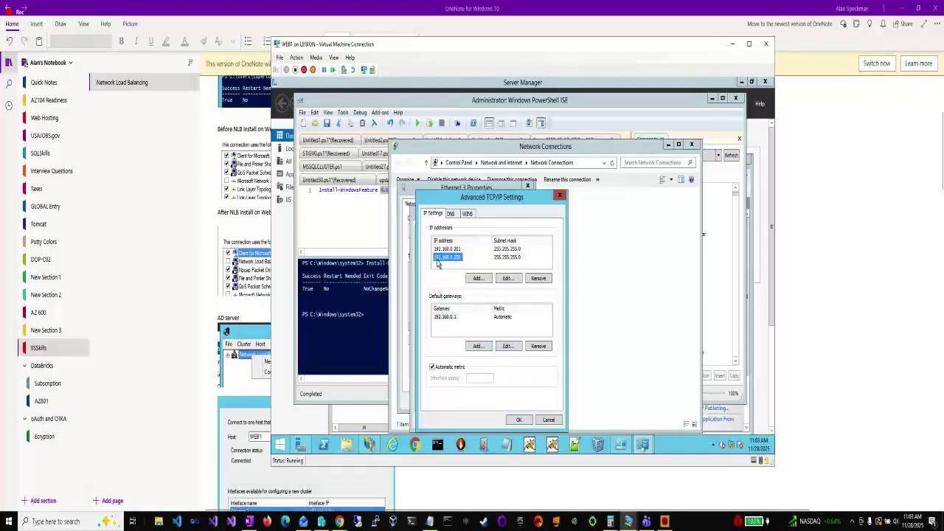
click(450, 213)
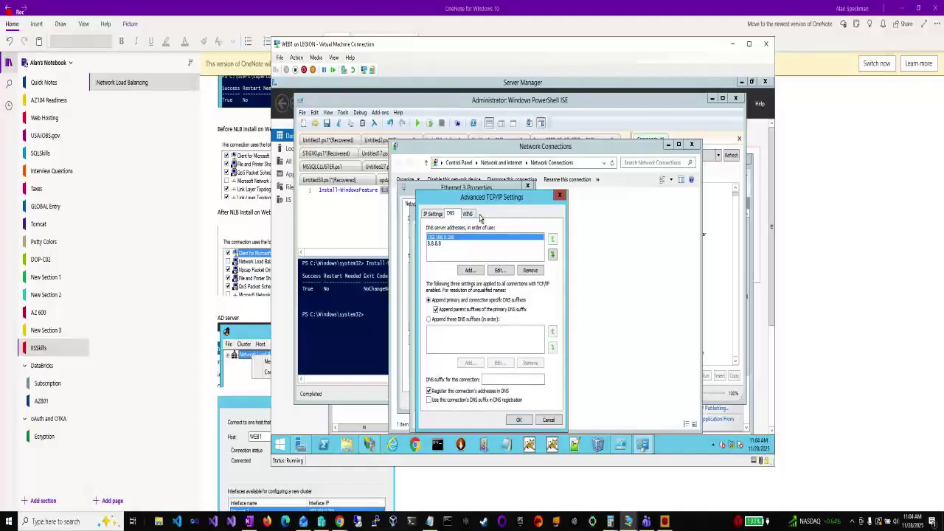
click(469, 214)
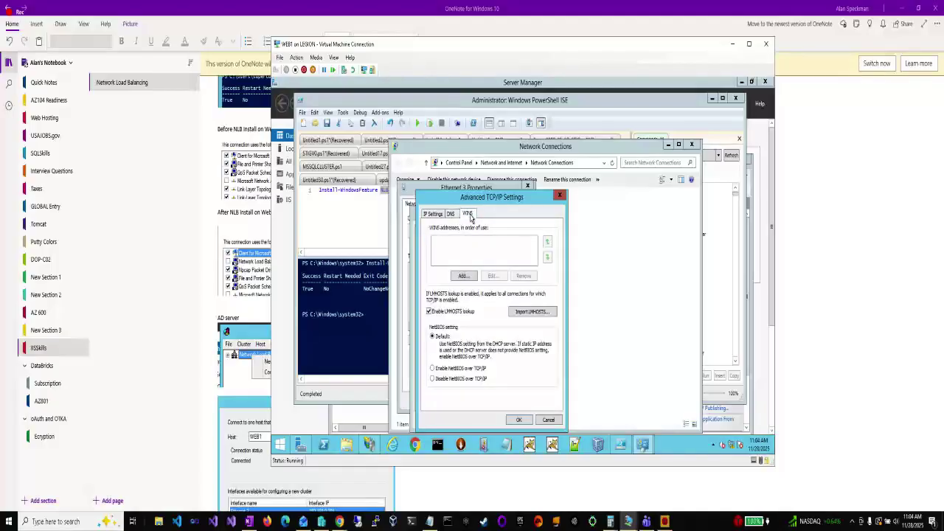
click(435, 214)
click(547, 420)
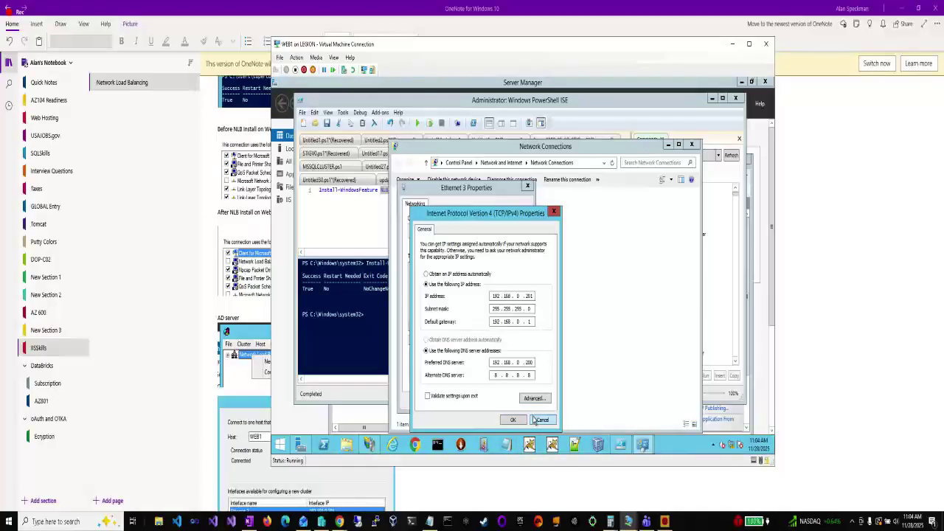
click(512, 419)
scroll(443, 295, up, 1)
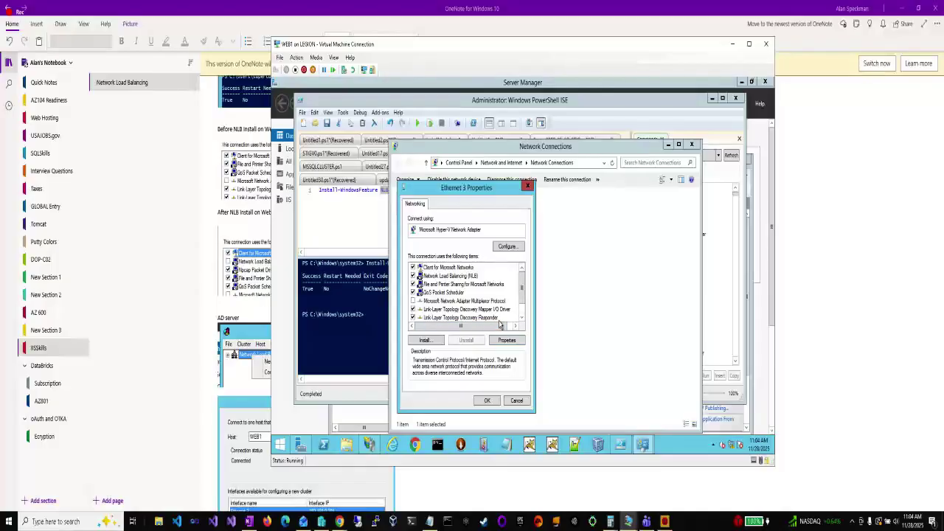
scroll(500, 324, down, 1)
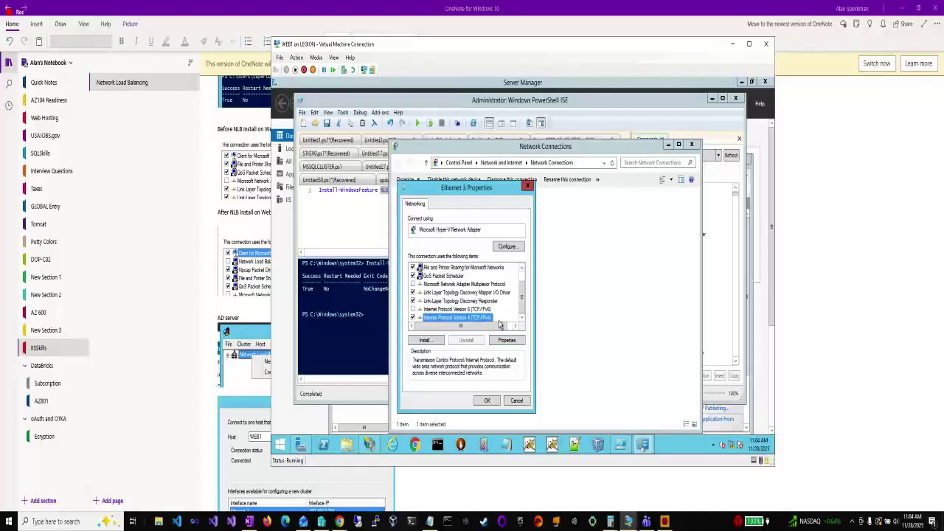
click(516, 401)
Switch to the WEB2 virtual machine and check the Network Load Balancing (NLB) item in the Ethernet adapter's properties
mouse_move(627, 521)
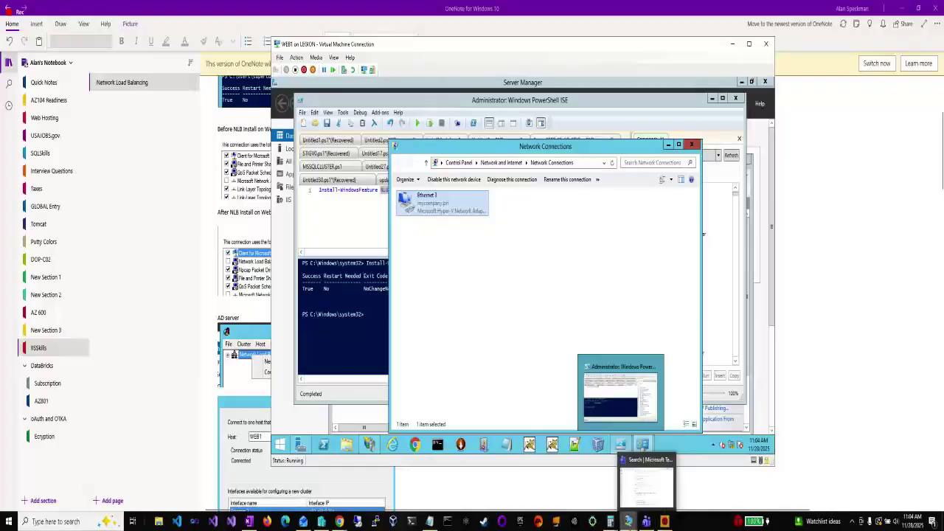
click(681, 471)
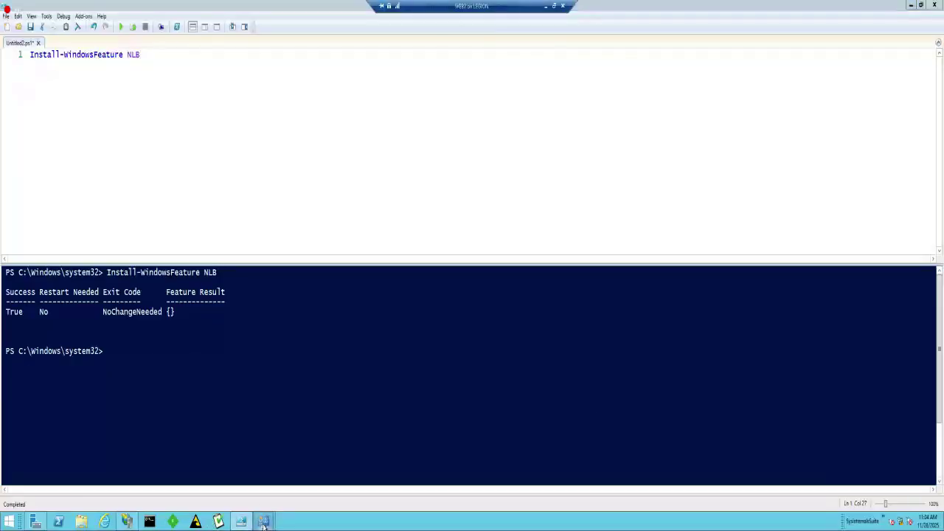
mouse_move(264, 525)
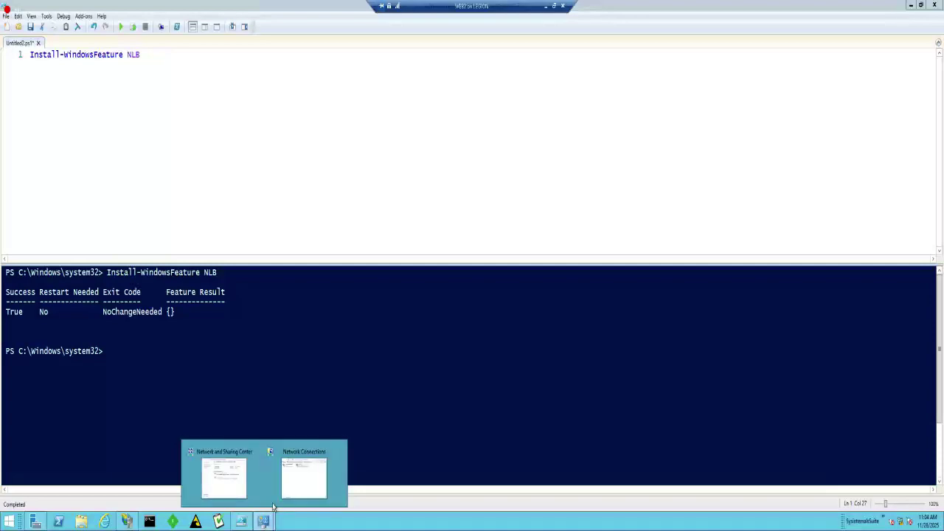
click(273, 507)
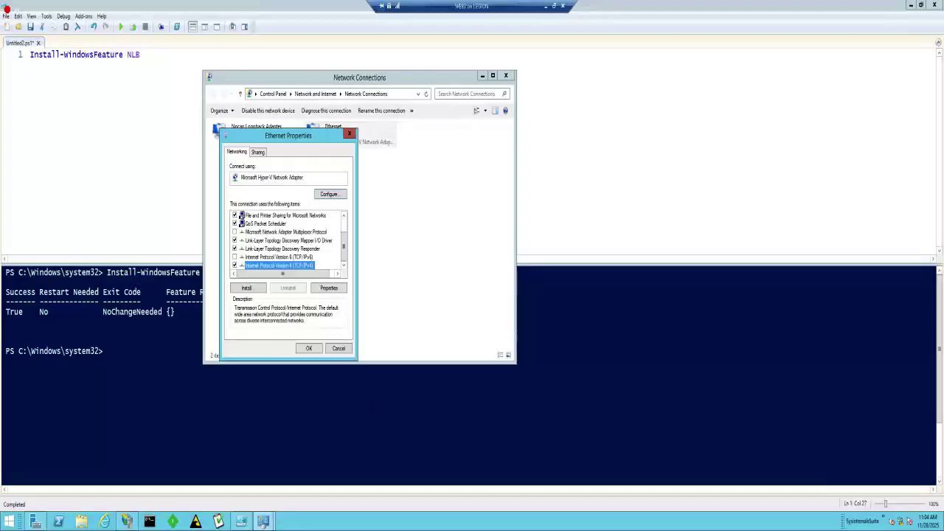
drag(301, 129, 336, 185)
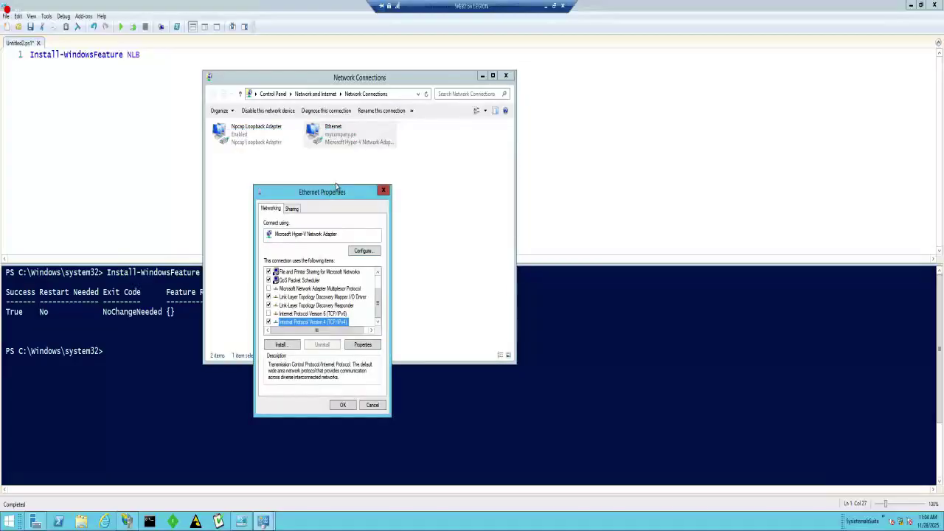
drag(336, 185, 341, 182)
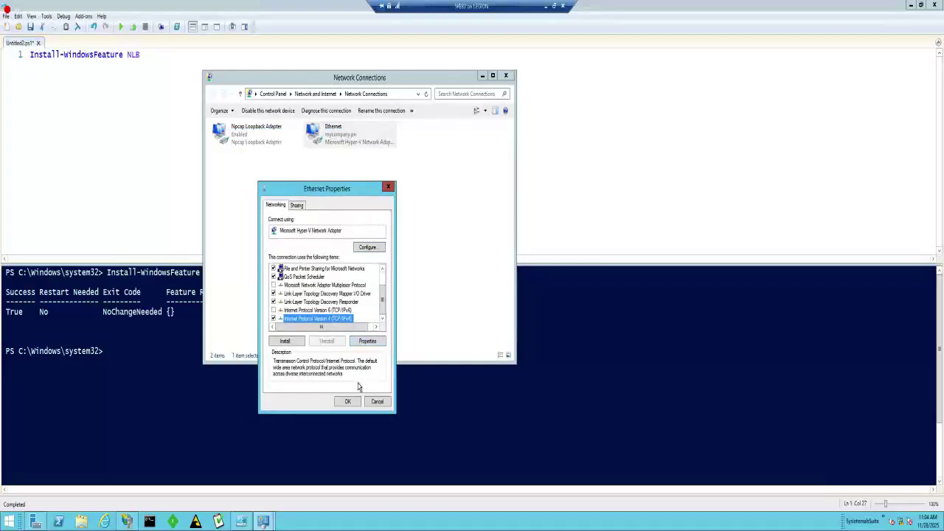
click(365, 340)
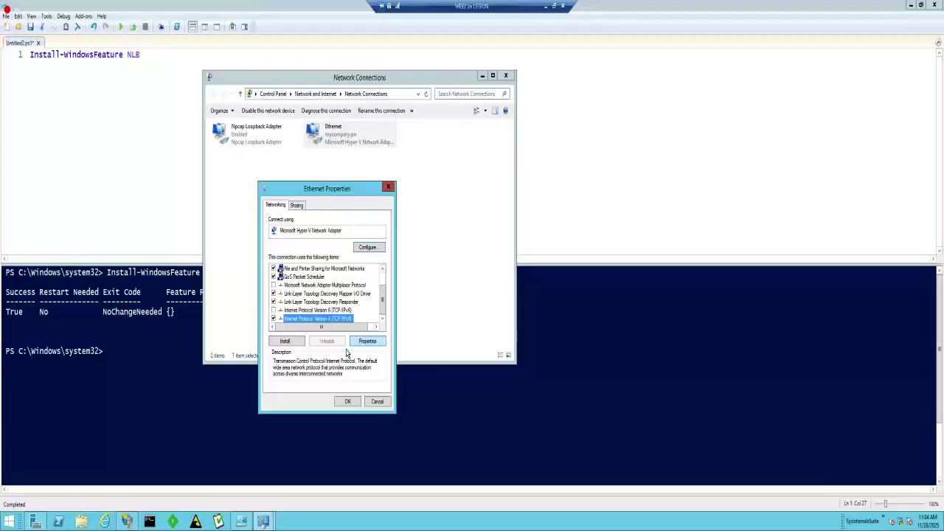
scroll(331, 295, up, 1)
click(325, 276)
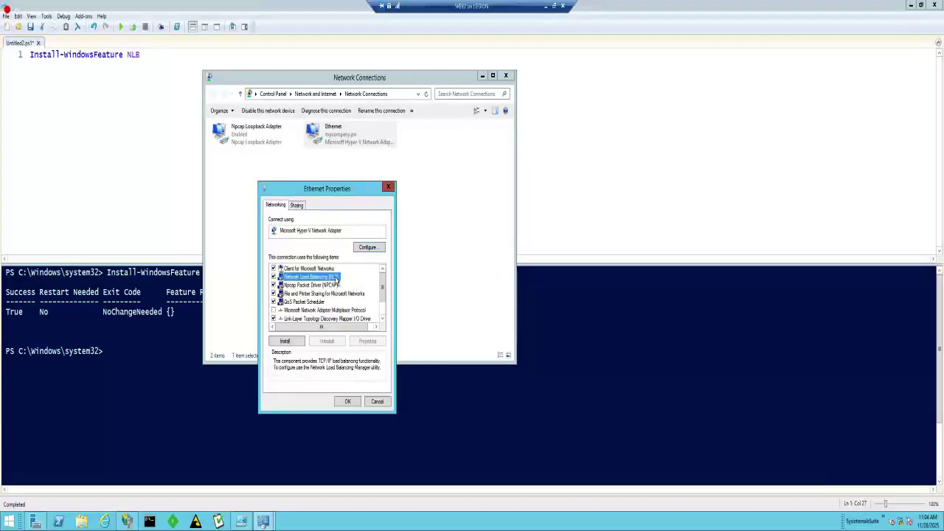
Review WEB2's IPv4 properties and the IP addresses in its advanced TCP/IP settings, and close the Ethernet adapter's properties
scroll(335, 309, down, 1)
double_click(332, 318)
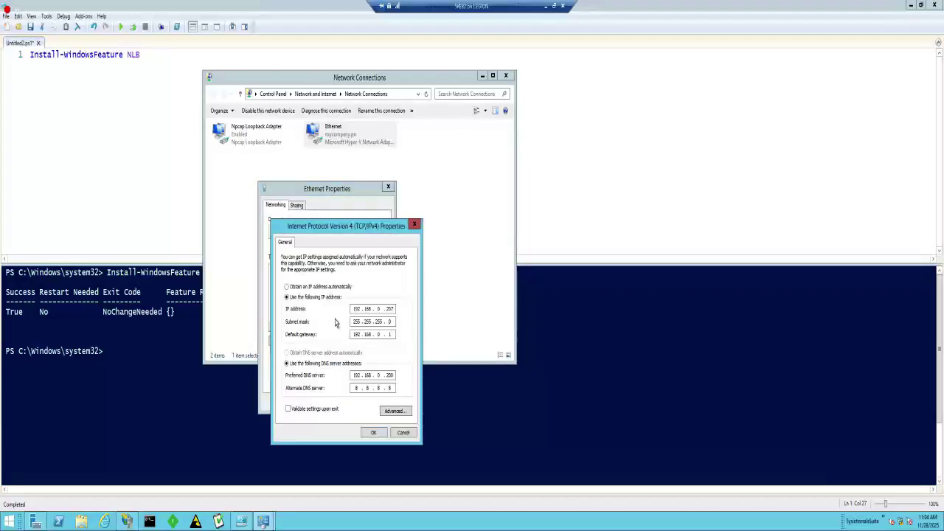
click(391, 415)
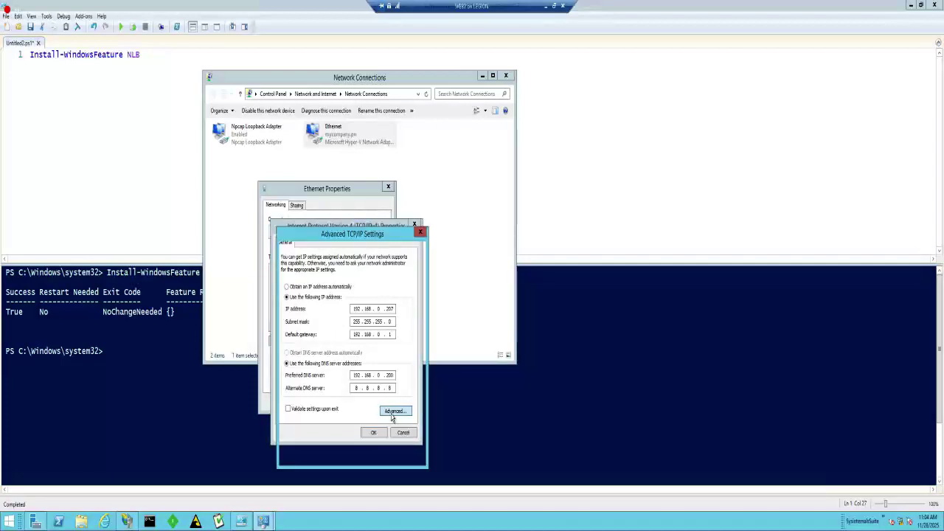
click(308, 295)
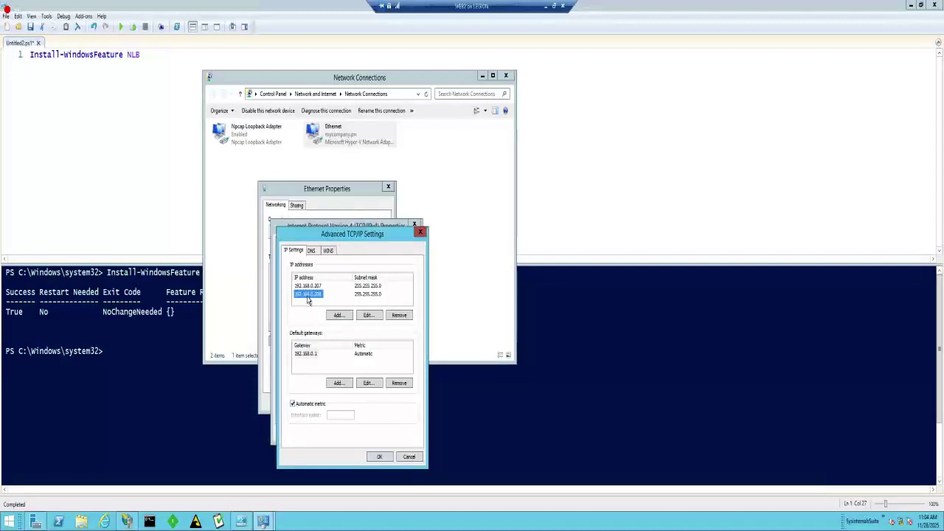
click(418, 457)
click(402, 432)
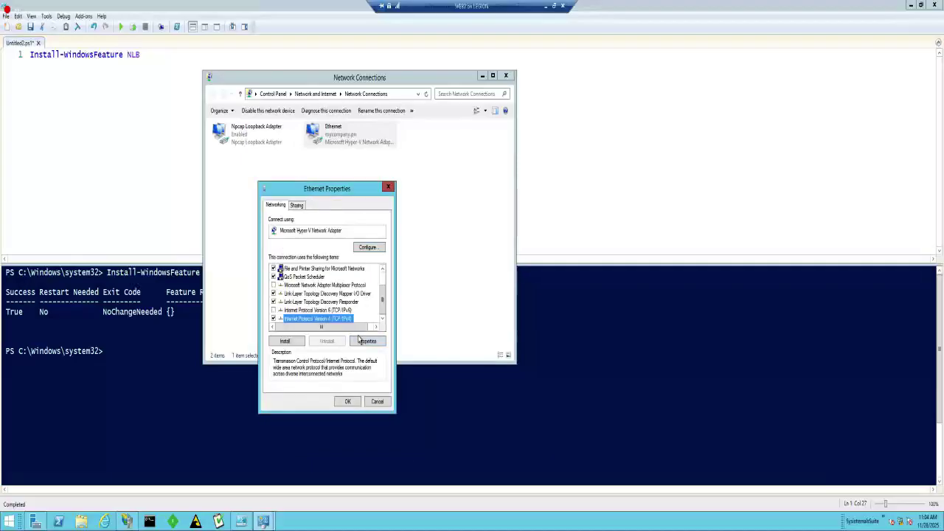
click(379, 403)
Switch to the AD virtual machine and cancel the Add Host to Cluster wizard in Network Load Balancing Manager
click(553, 6)
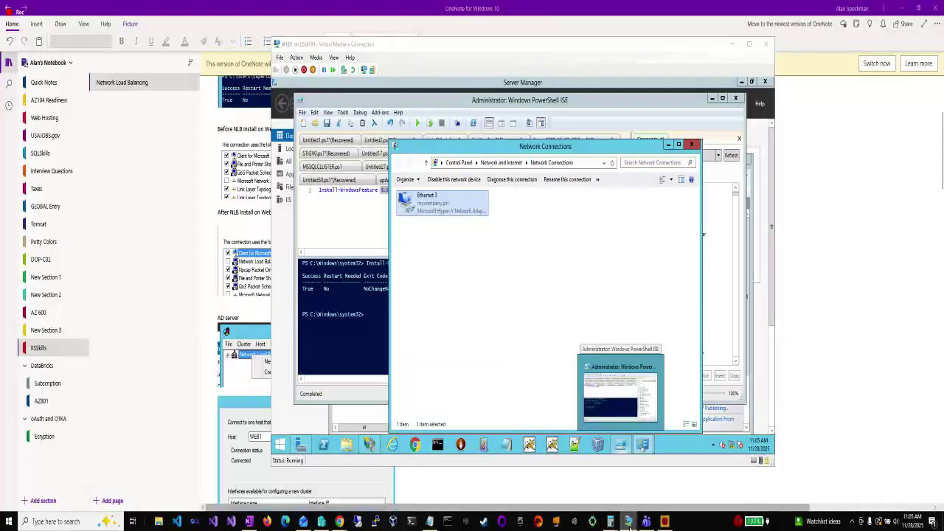
mouse_move(629, 524)
click(574, 483)
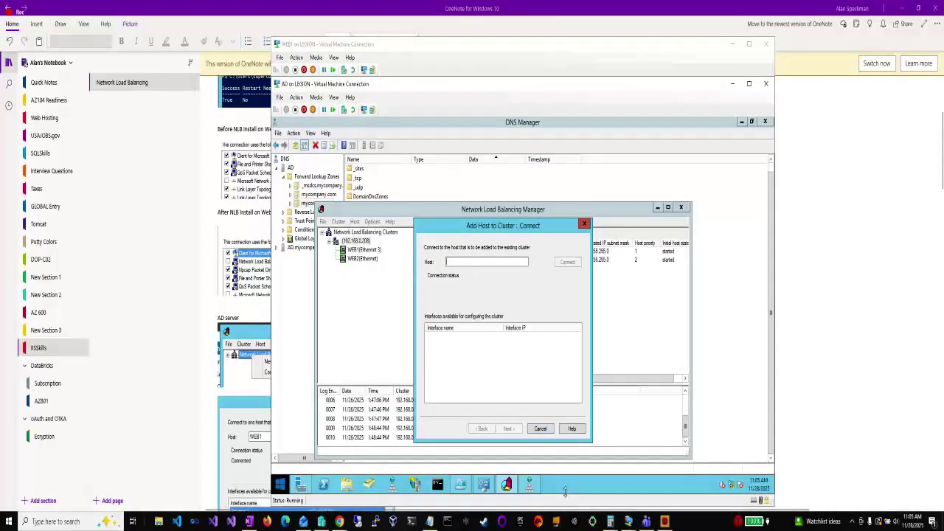
click(538, 429)
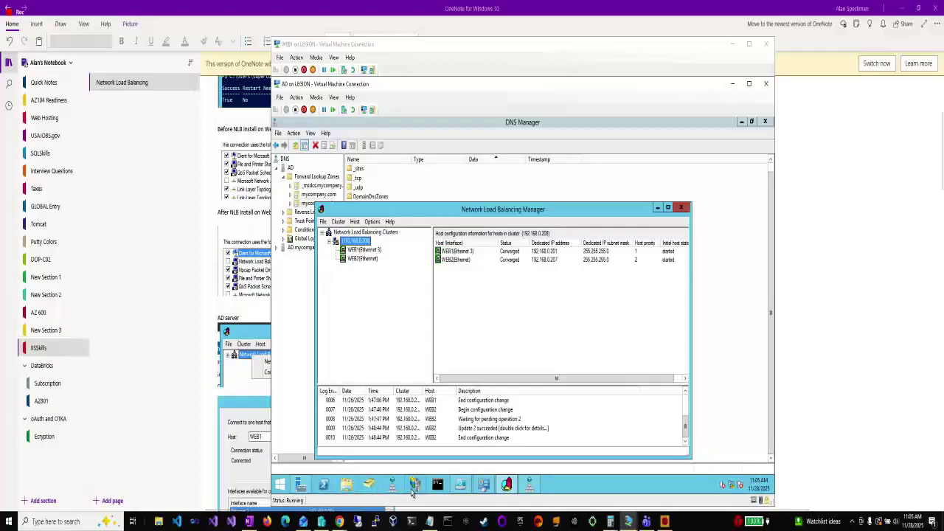
Open Internet Explorer on AD and try to browse to 192.168.0.100
key(super)
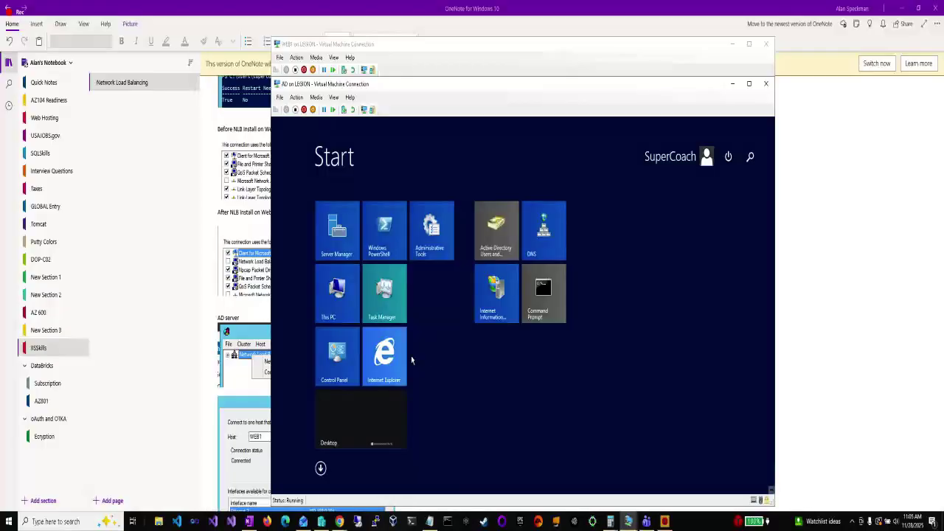
click(401, 360)
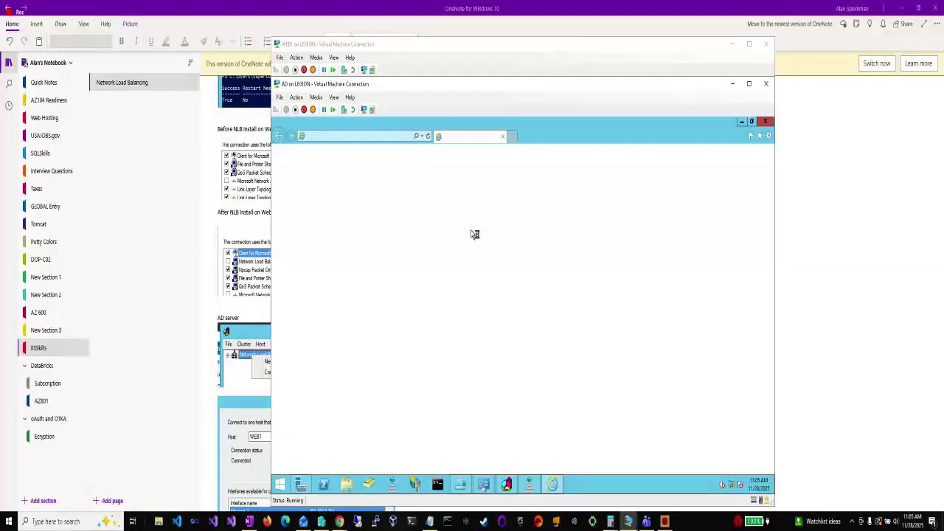
click(363, 136)
text(192.168.0.100)
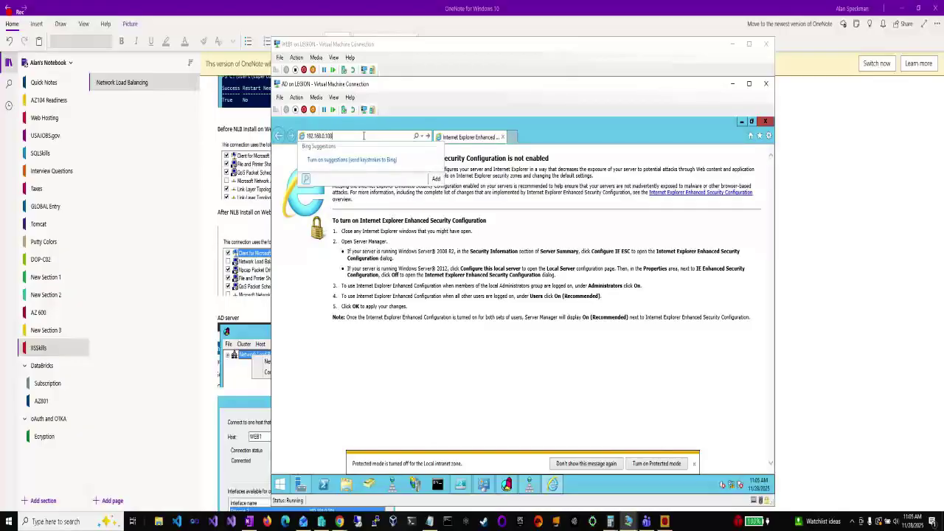
key(Return)
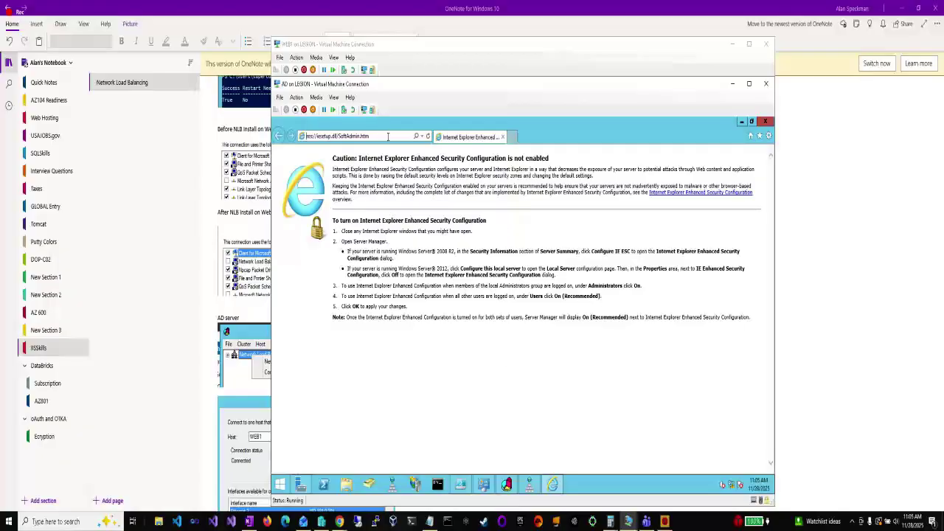
mouse_move(625, 527)
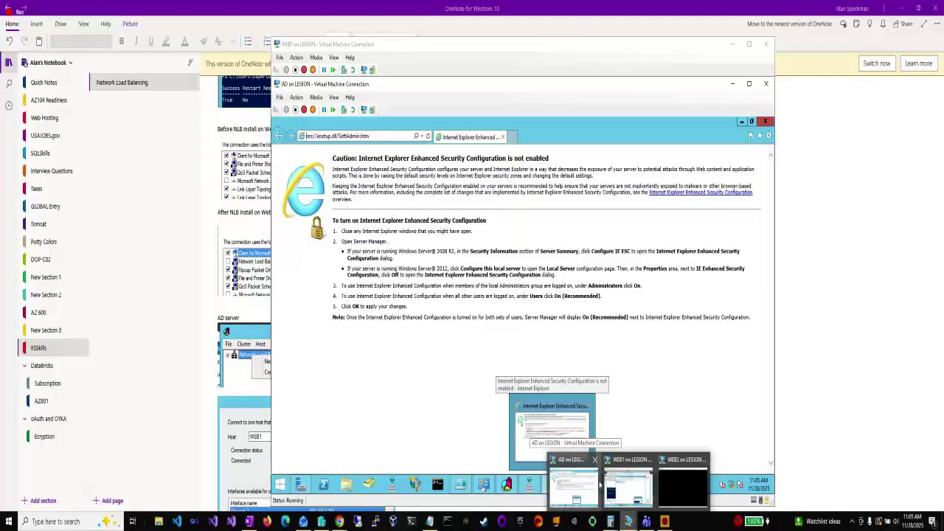
click(627, 483)
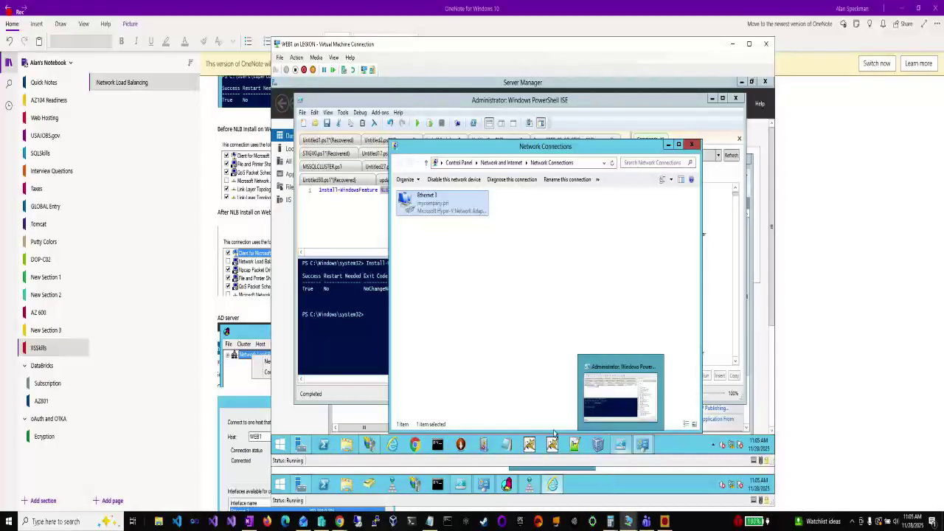
click(625, 524)
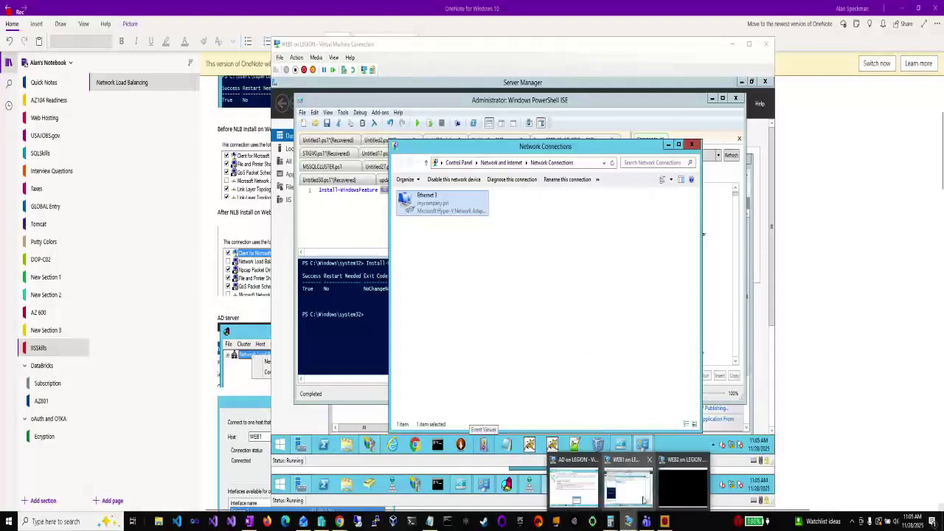
click(671, 487)
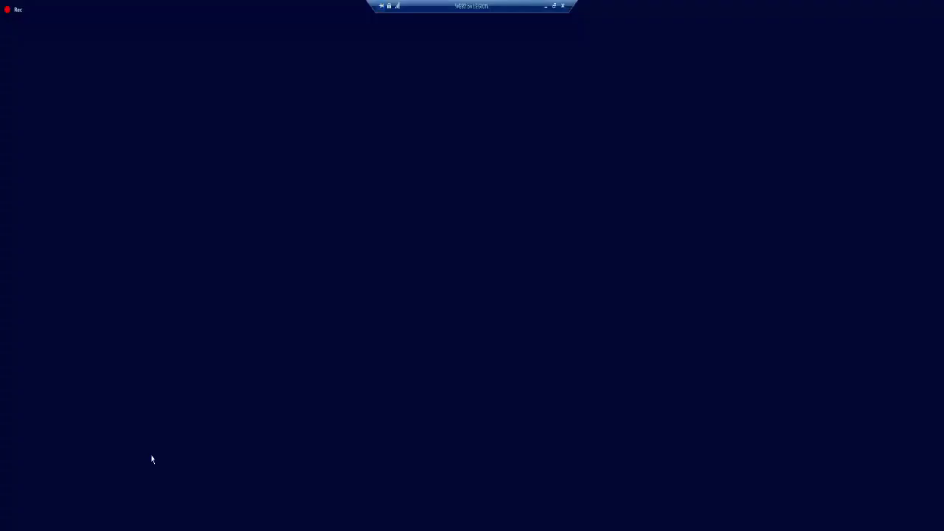
key(ctrl+alt+break)
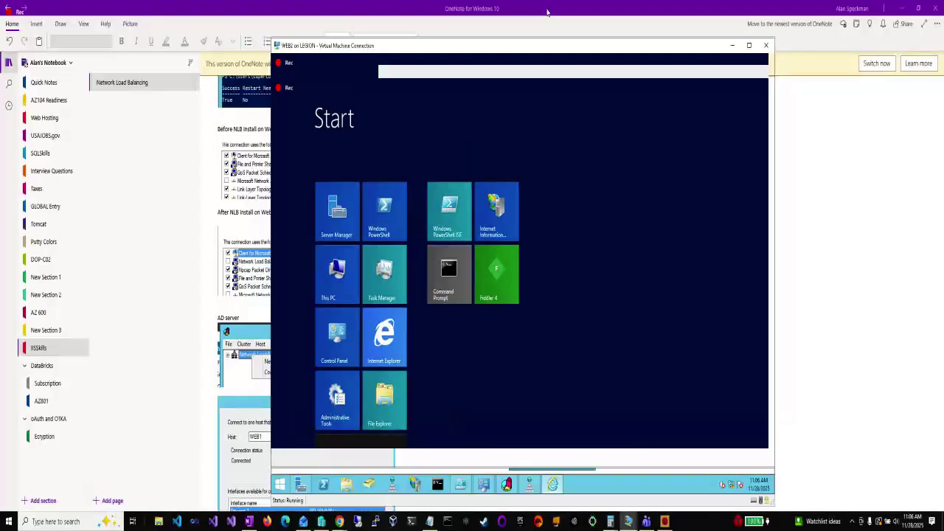
click(628, 520)
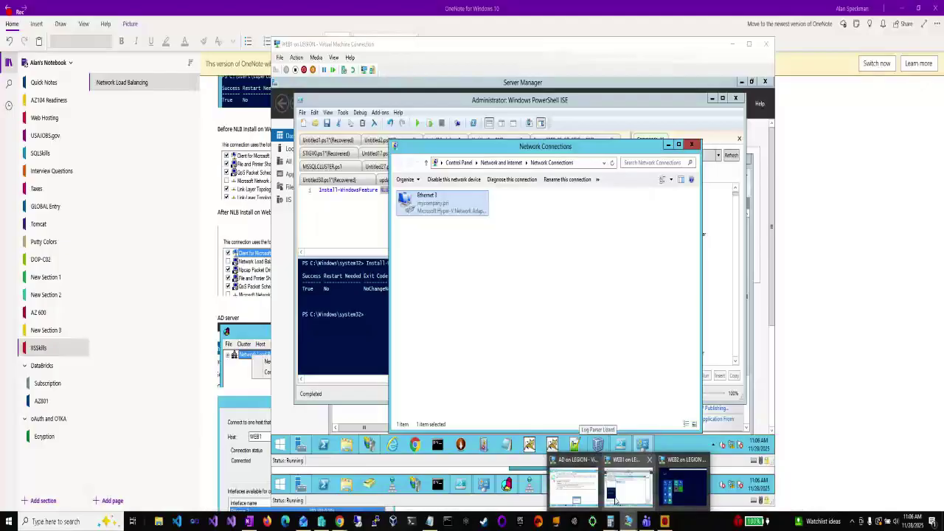
click(317, 523)
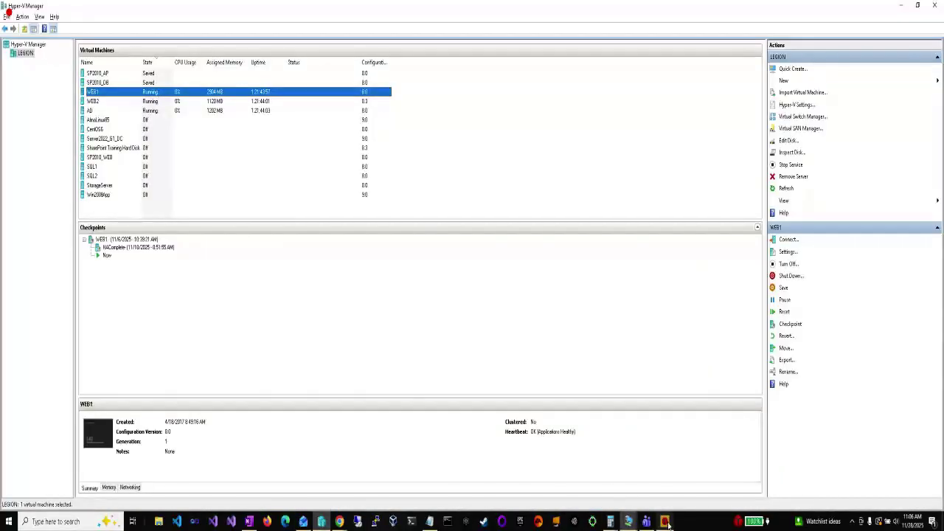
Switch to the WEB1 virtual machine and open the cluster address 192.168.0.208 in Chrome
click(626, 522)
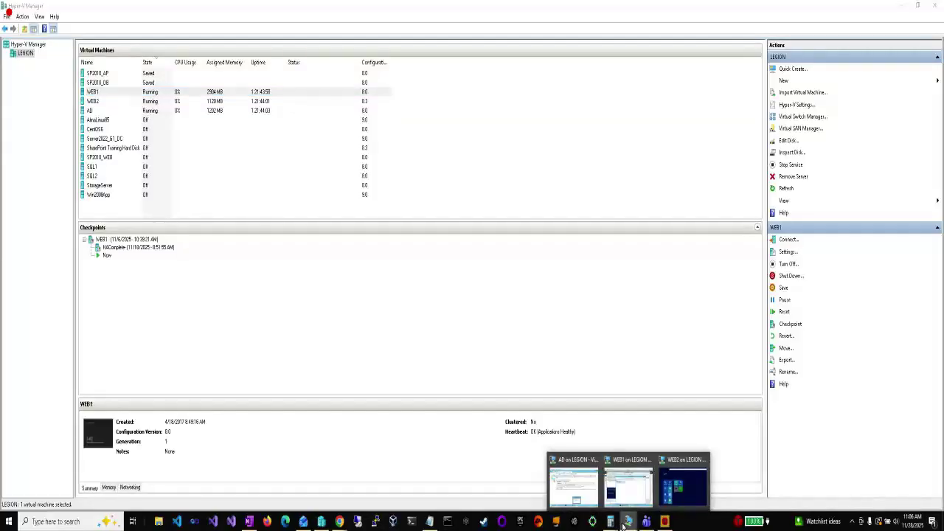
click(627, 486)
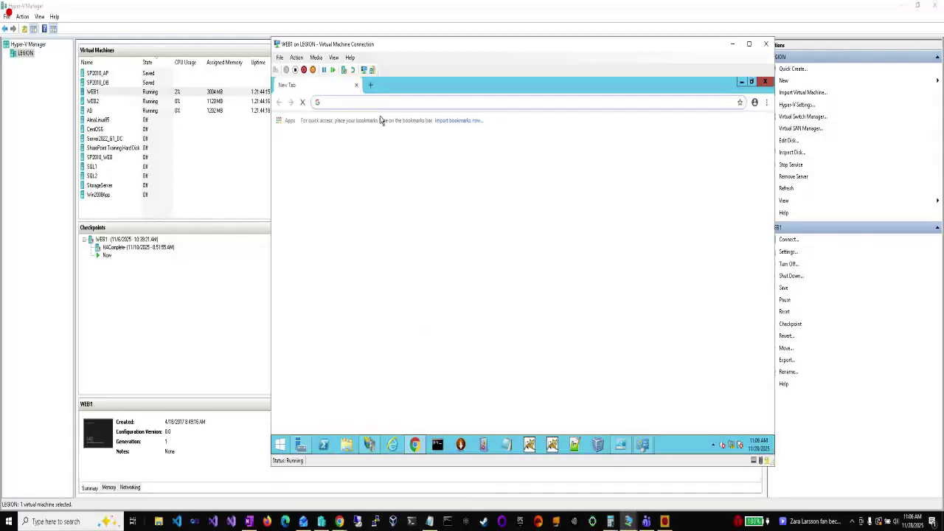
text(192.168.0.20)
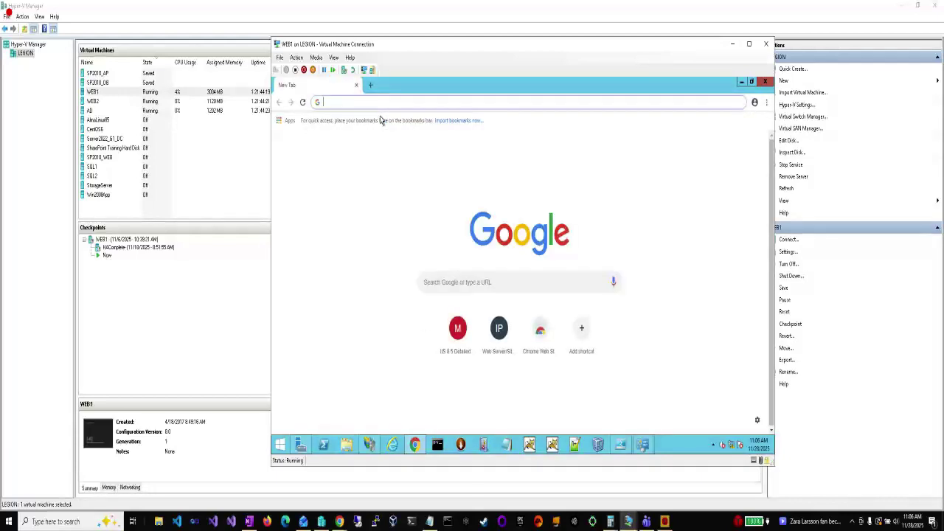
text(1)
key(Right)
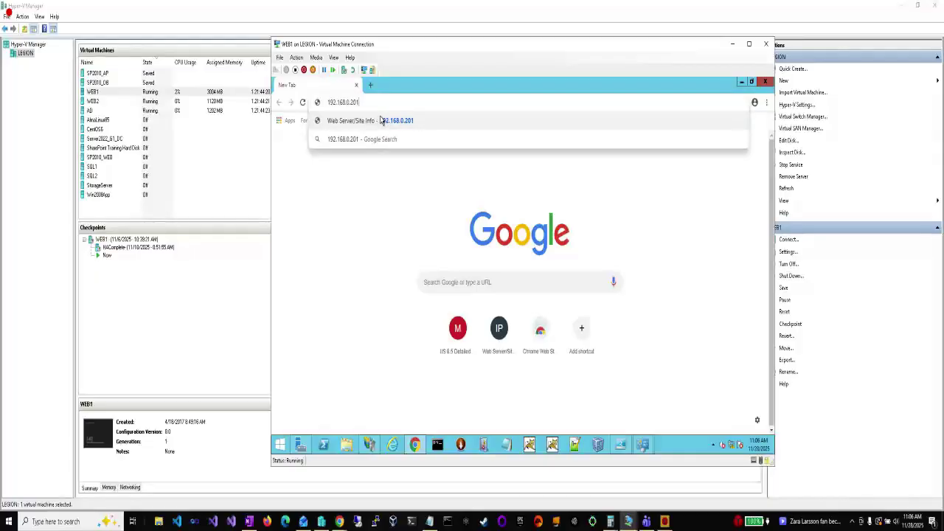
key(BackSpace)
text(8)
key(Return)
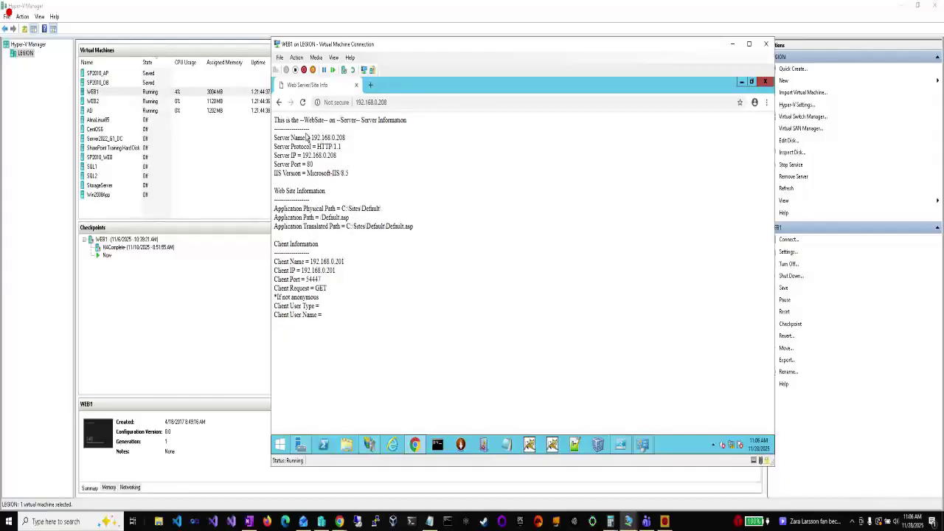
Examine the Server Name and Server IP lines on the site information page and reload the page
drag(307, 137, 355, 137)
drag(311, 155, 345, 157)
click(344, 156)
triple_click(343, 154)
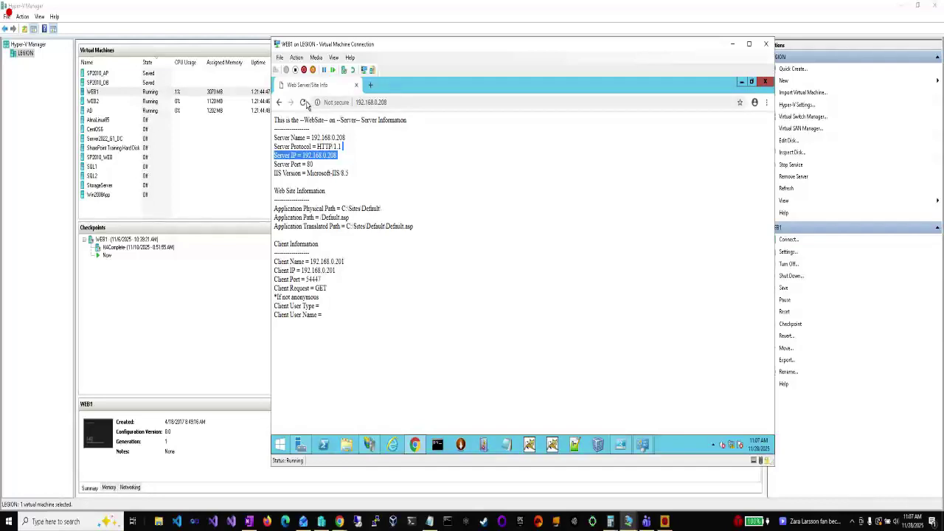
click(302, 102)
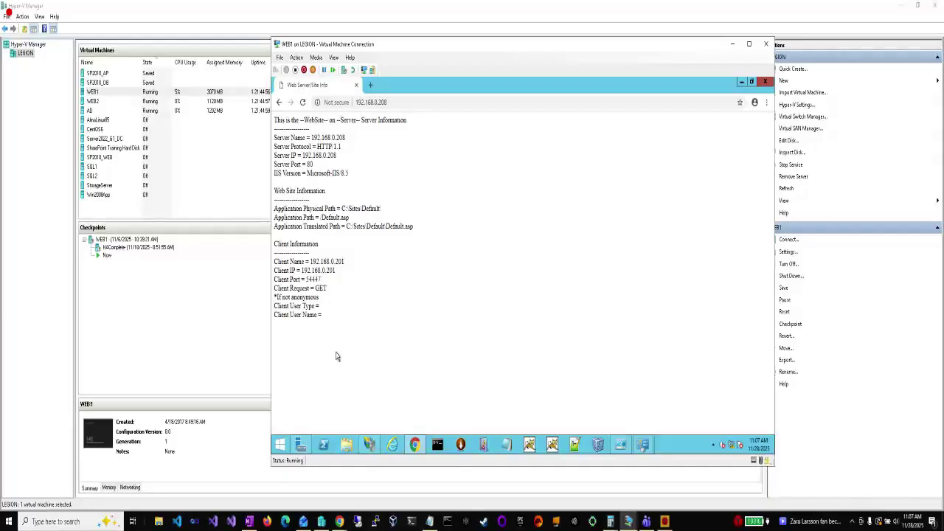
Explore the Default Web Site's folder from IIS Manager on WEB1
click(369, 443)
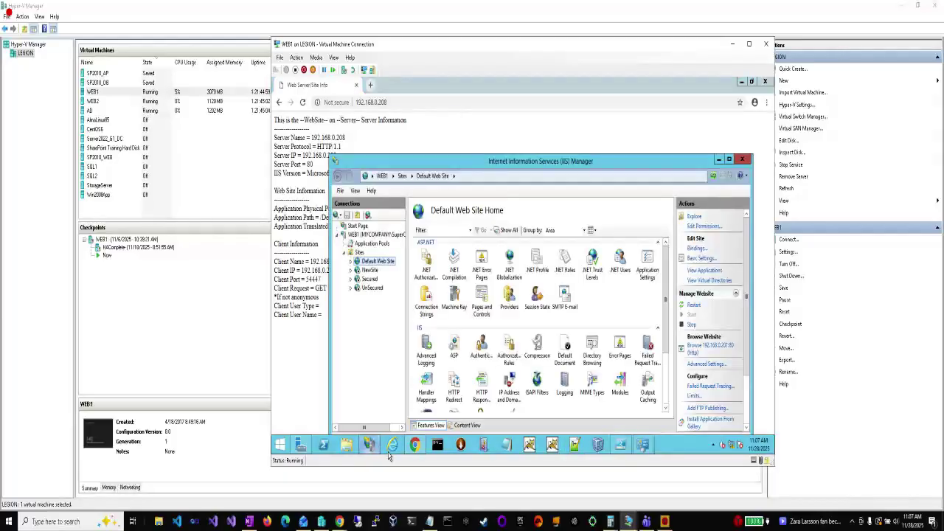
right_click(380, 267)
click(398, 270)
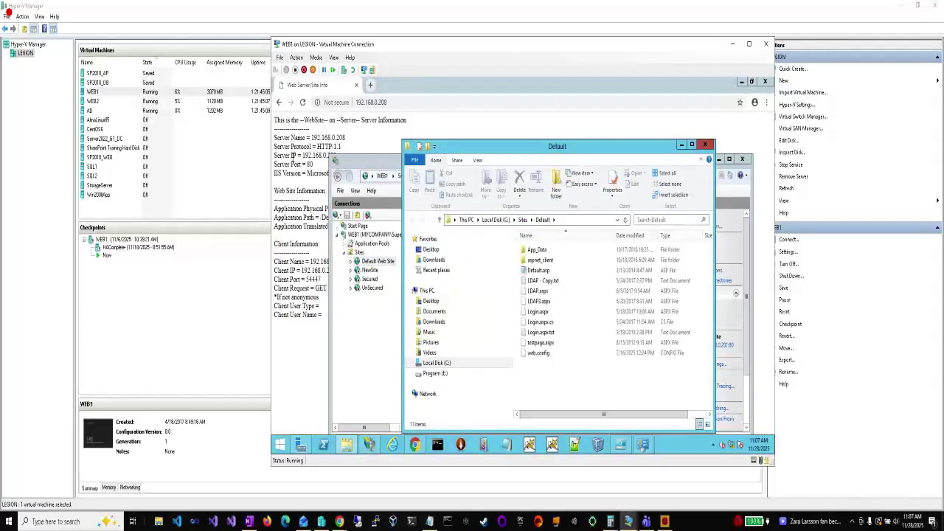
Copy the address 192.168.0.208 from Chrome on WEB1, load it in Internet Explorer on AD and refresh the page
click(413, 96)
click(408, 98)
key(ctrl+c)
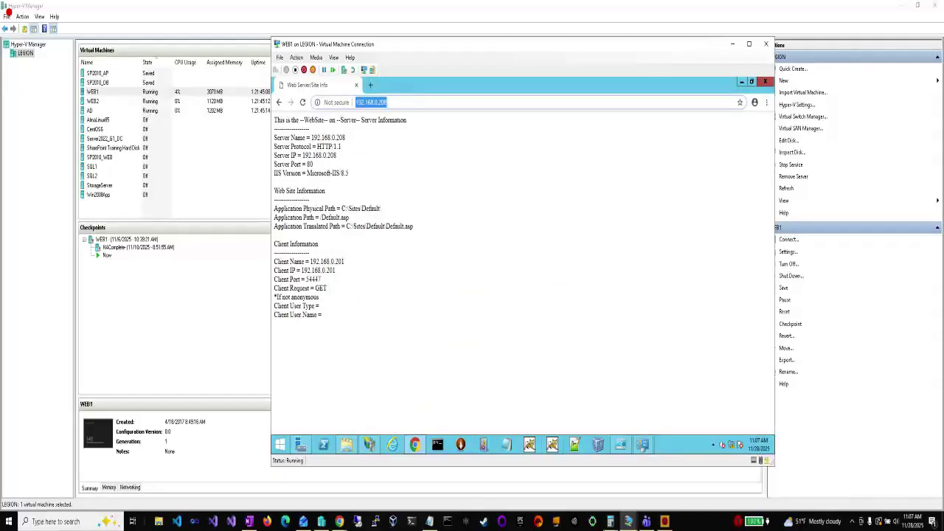
click(627, 521)
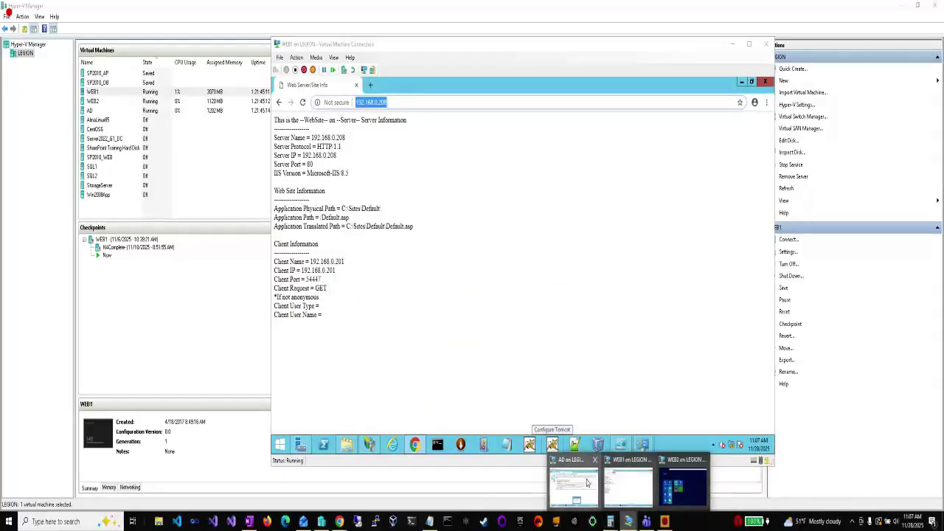
click(588, 483)
click(392, 136)
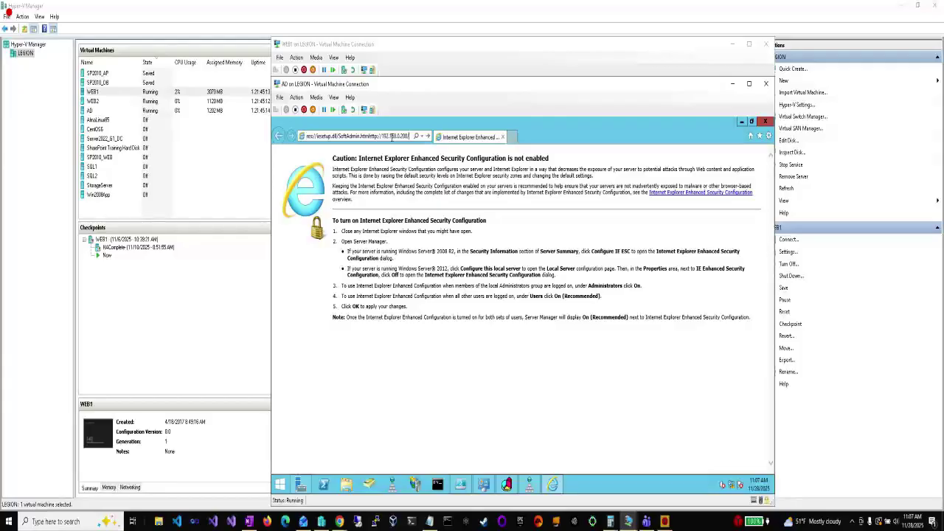
key(ctrl+v)
key(Return)
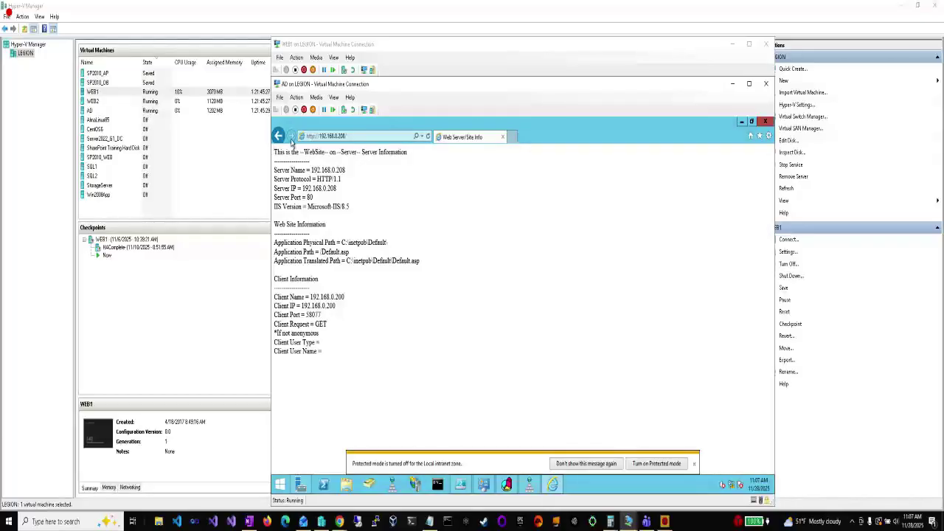
click(427, 139)
Switch to the WEB2 virtual machine and explore the Default Web Site's folder from IIS Manager
mouse_move(628, 522)
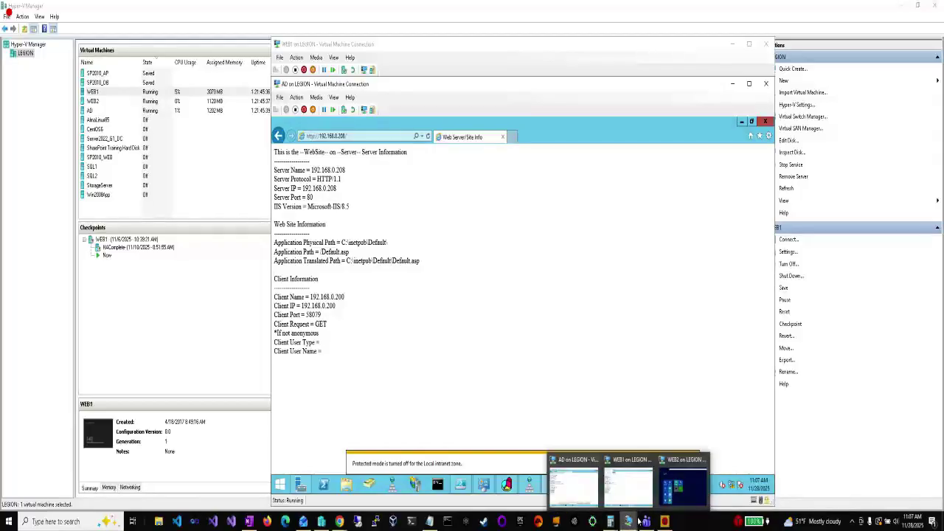
click(682, 486)
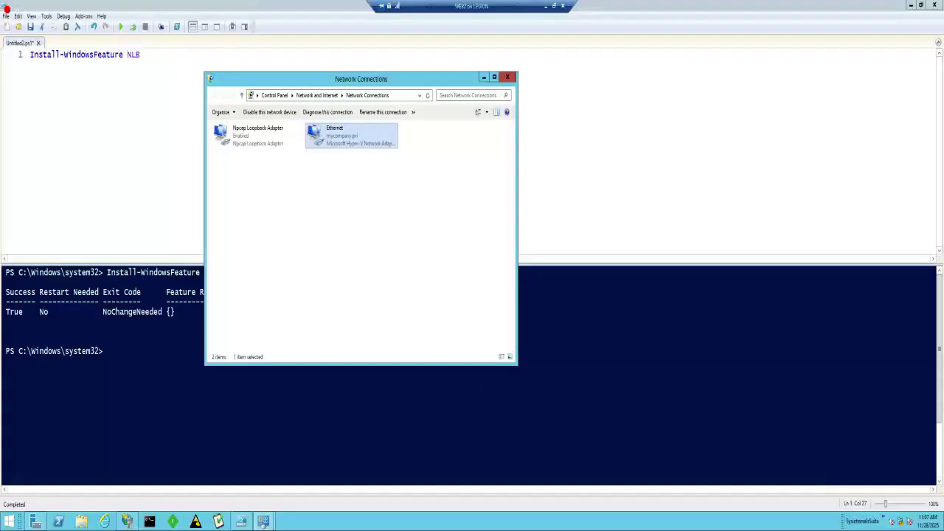
click(127, 522)
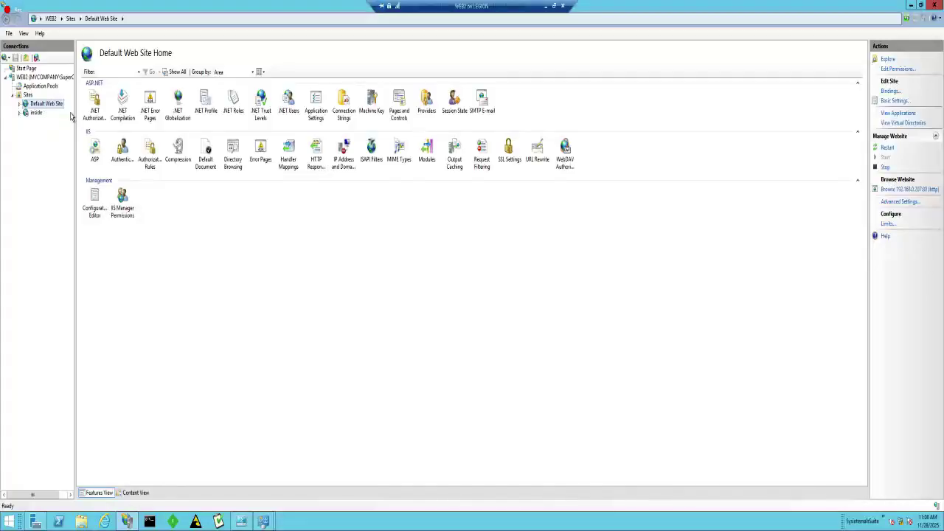
key(shift+F10)
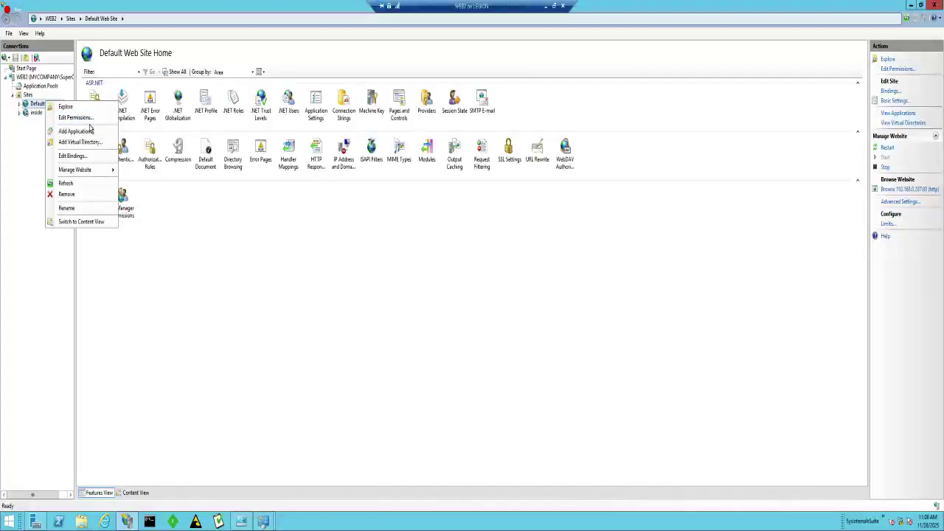
key(Escape)
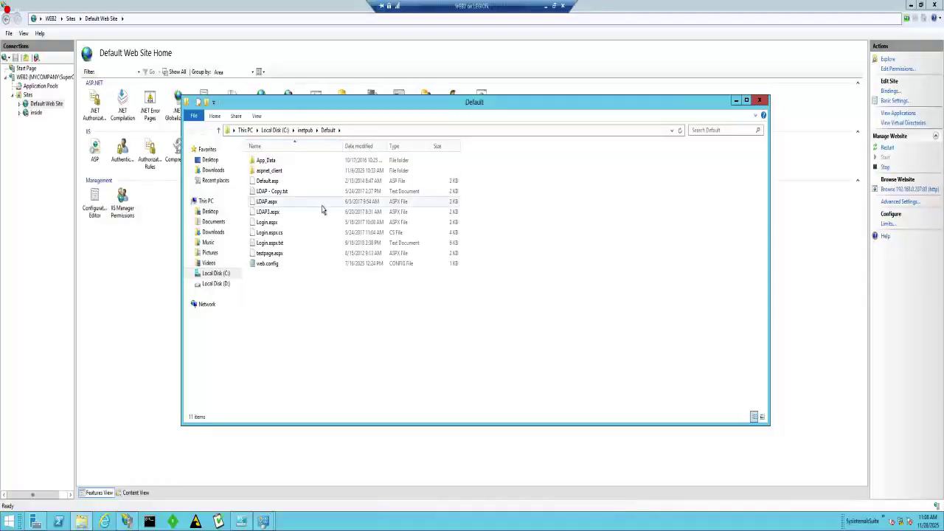
Load the cluster address 192.168.0.208 in Internet Explorer on WEB2 and refresh the page
click(105, 522)
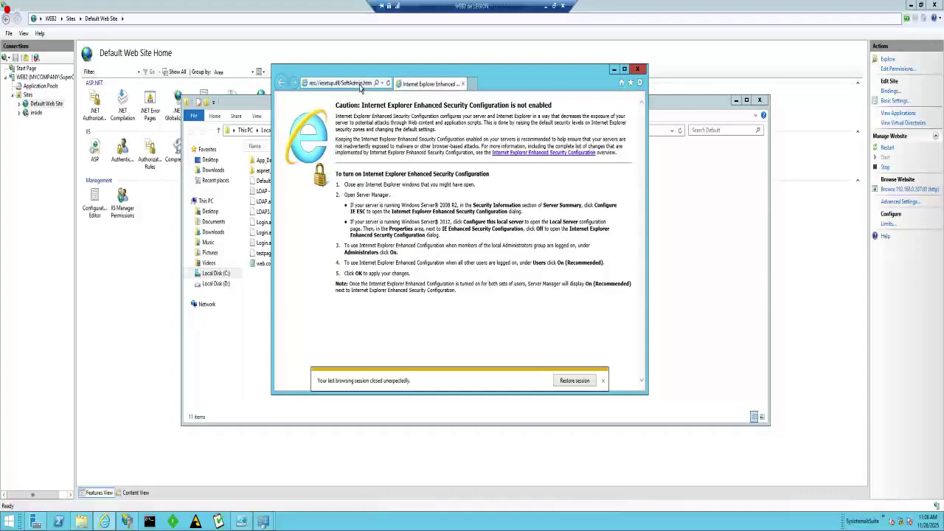
key(Return)
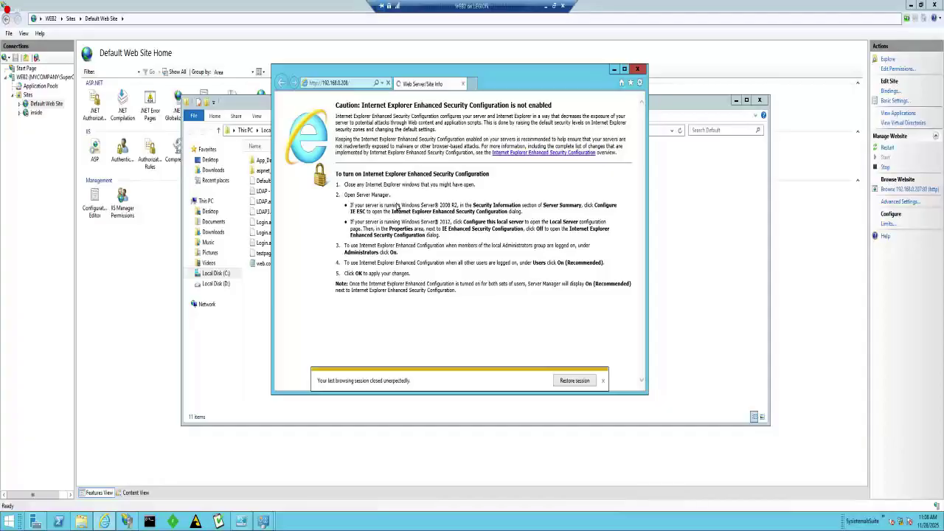
click(387, 85)
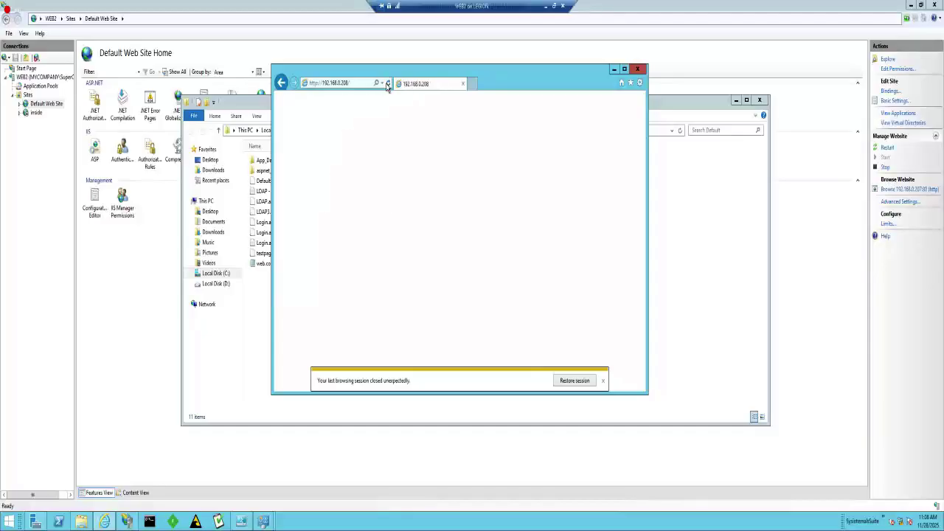
click(387, 84)
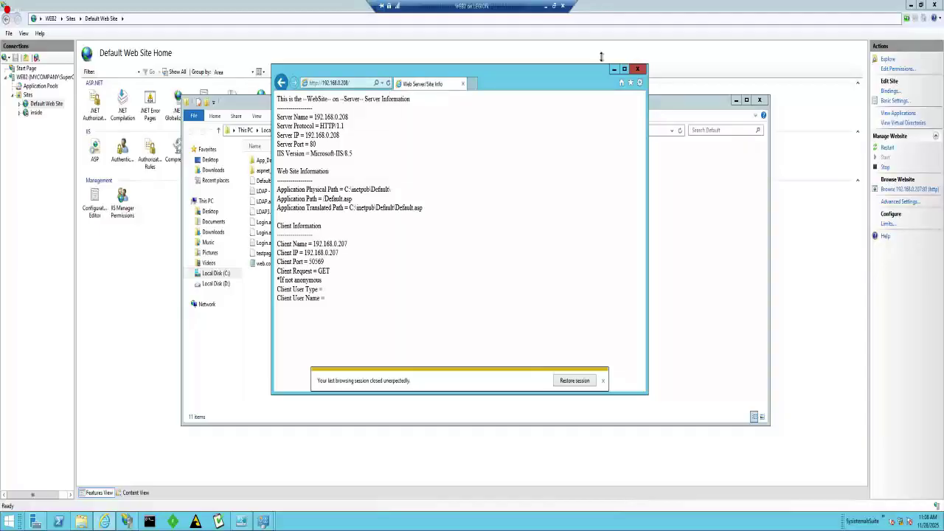
Leave WEB2's full-screen view and reload the cluster page in Chrome on WEB1 and in Internet Explorer on AD
click(554, 6)
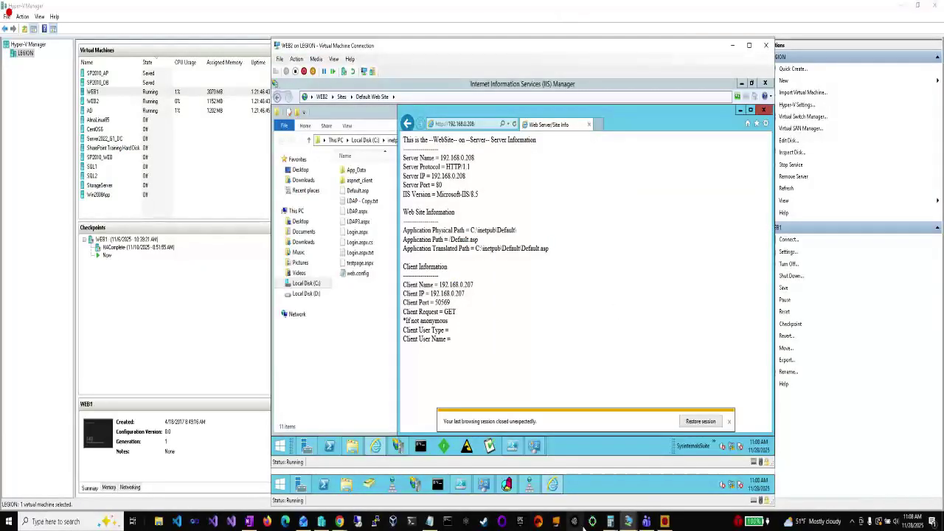
mouse_move(628, 526)
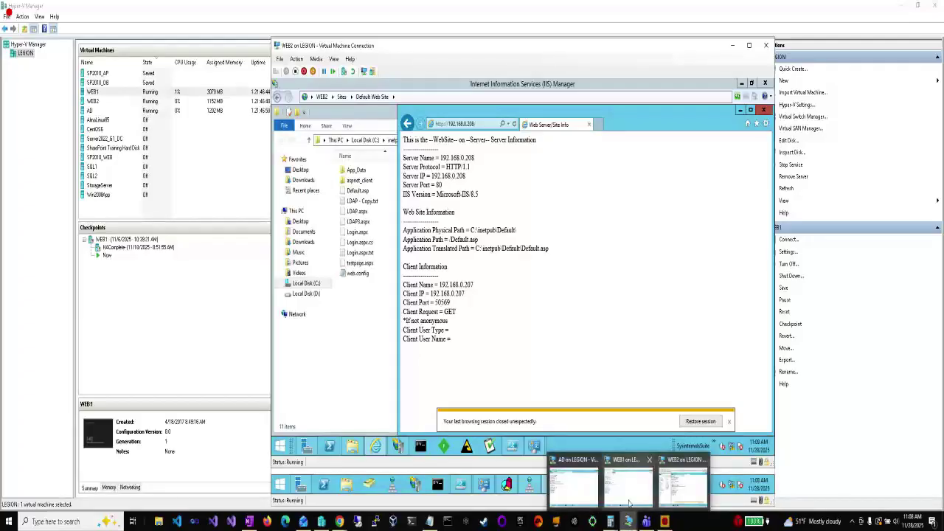
click(629, 479)
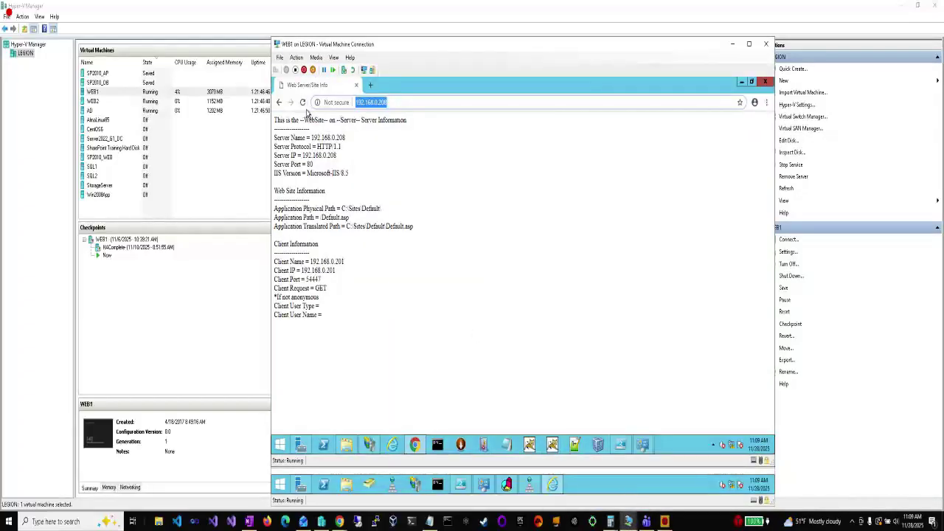
click(302, 103)
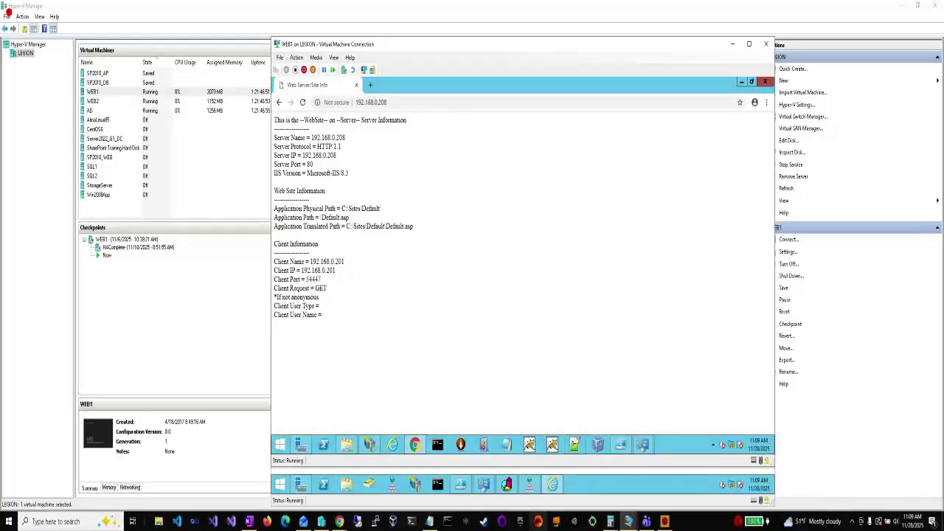
click(628, 522)
click(594, 501)
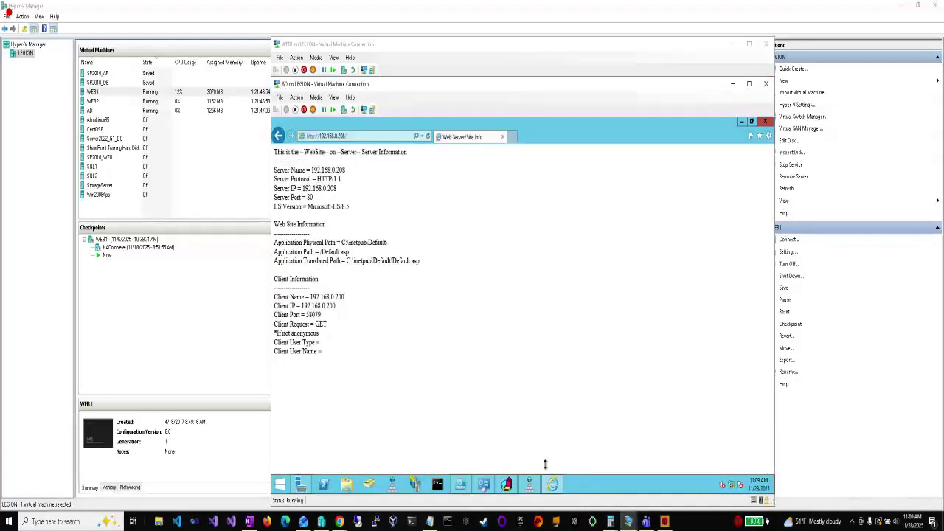
click(427, 136)
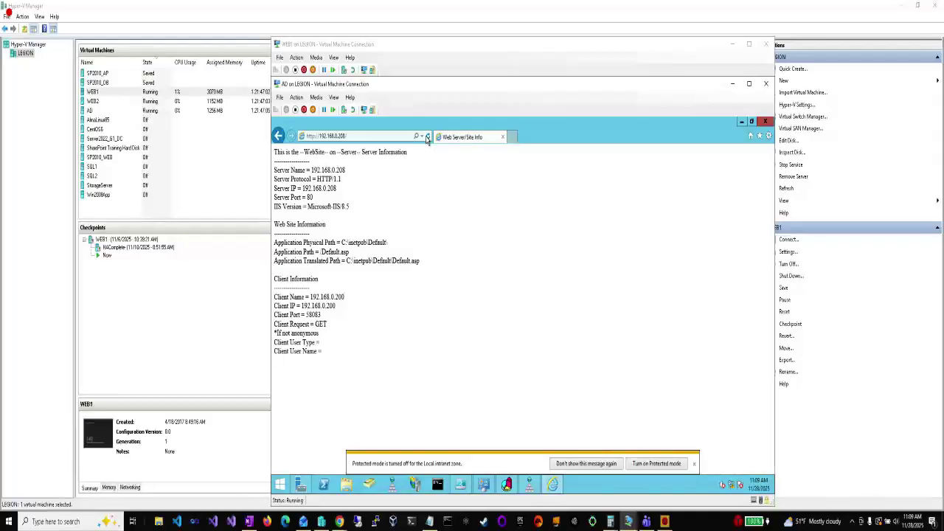
Pause the WEB2 virtual machine in Hyper-V Manager
click(322, 521)
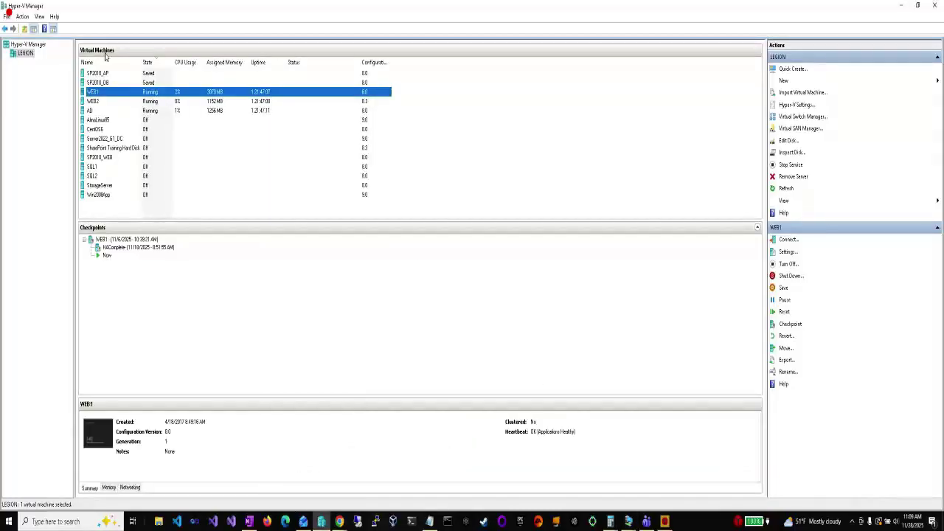
click(111, 104)
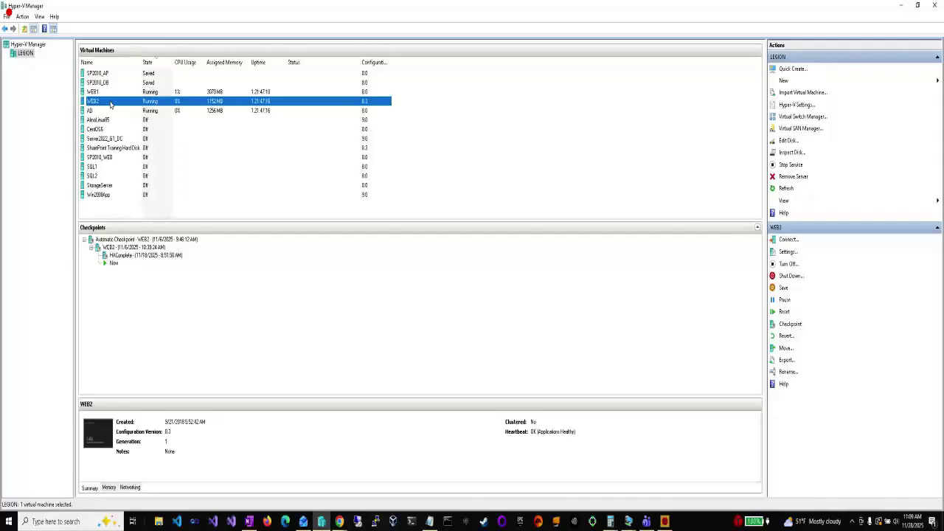
right_click(158, 103)
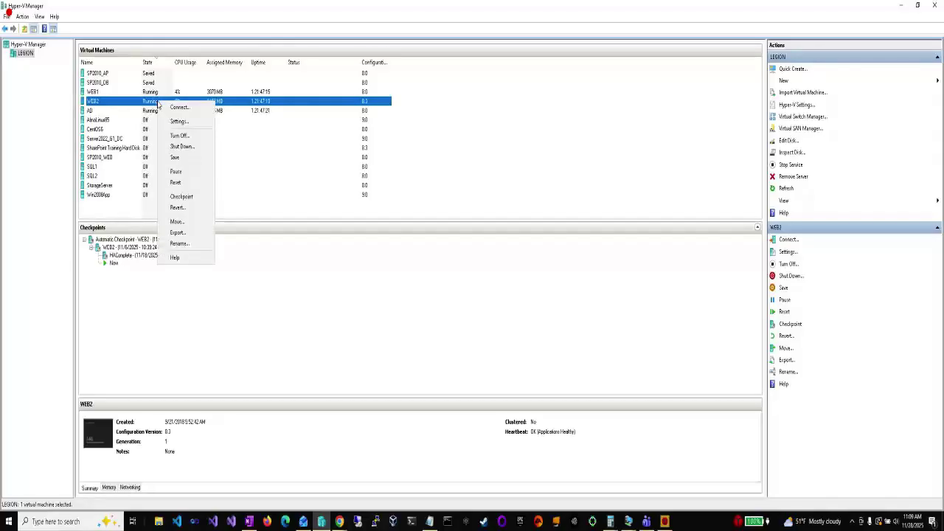
click(182, 174)
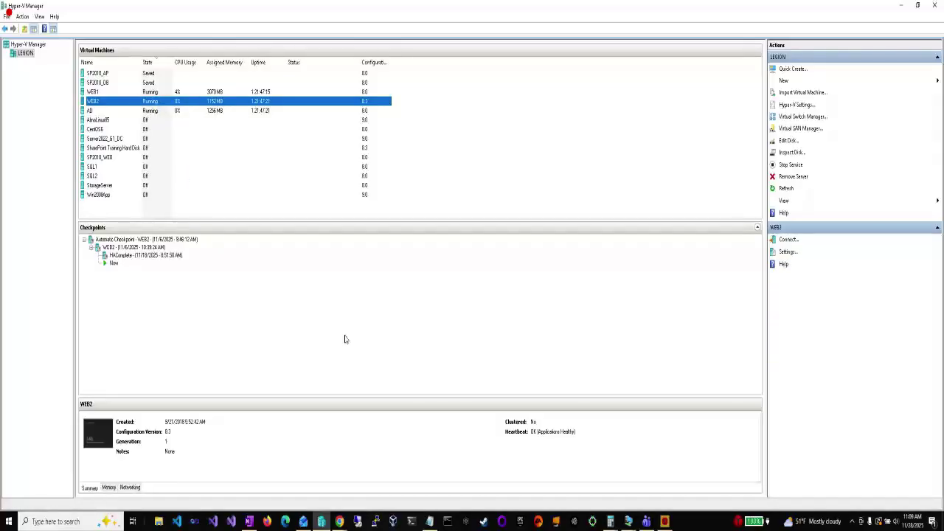
With WEB2 paused, test the cluster page again by reloading it on WEB1 and on AD
click(626, 521)
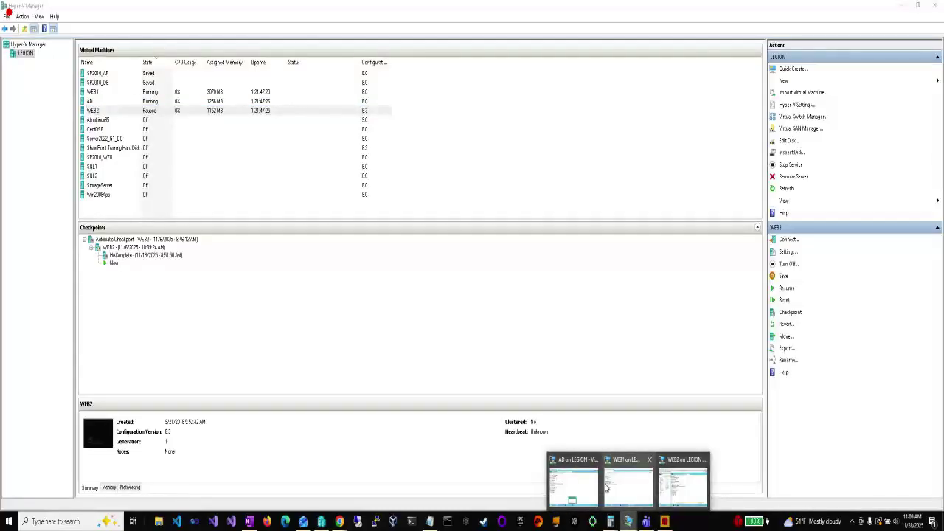
click(619, 484)
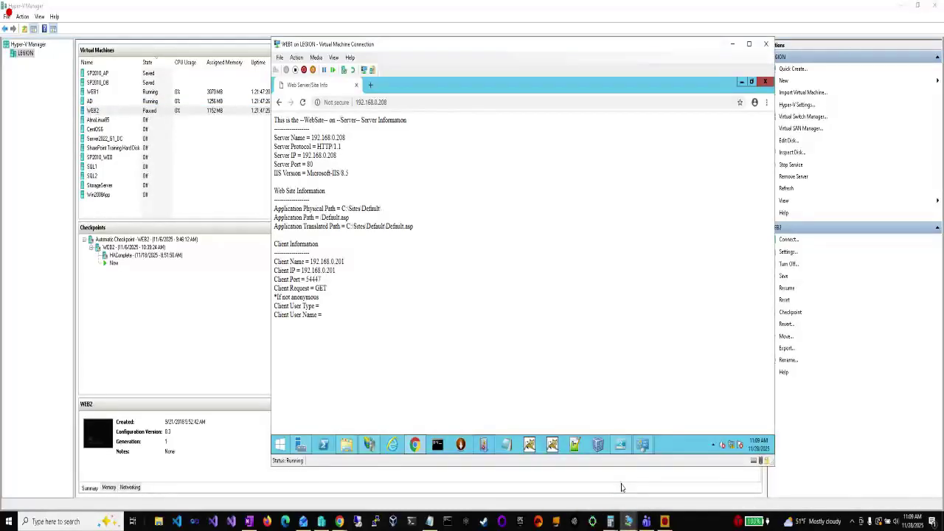
click(303, 104)
click(628, 523)
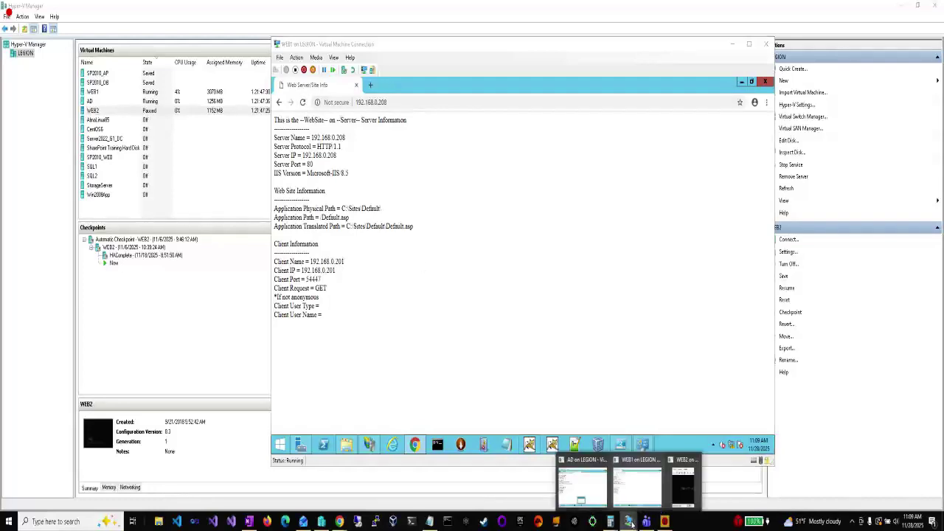
click(572, 472)
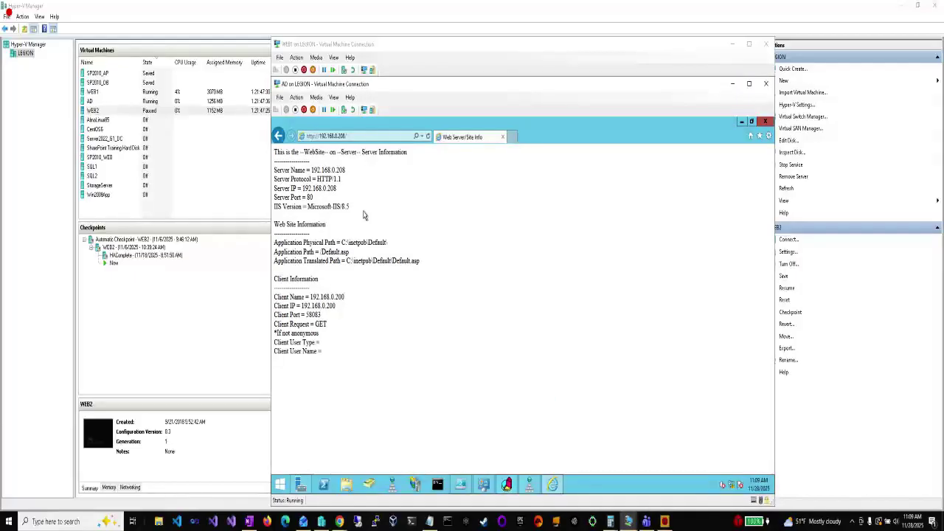
click(428, 137)
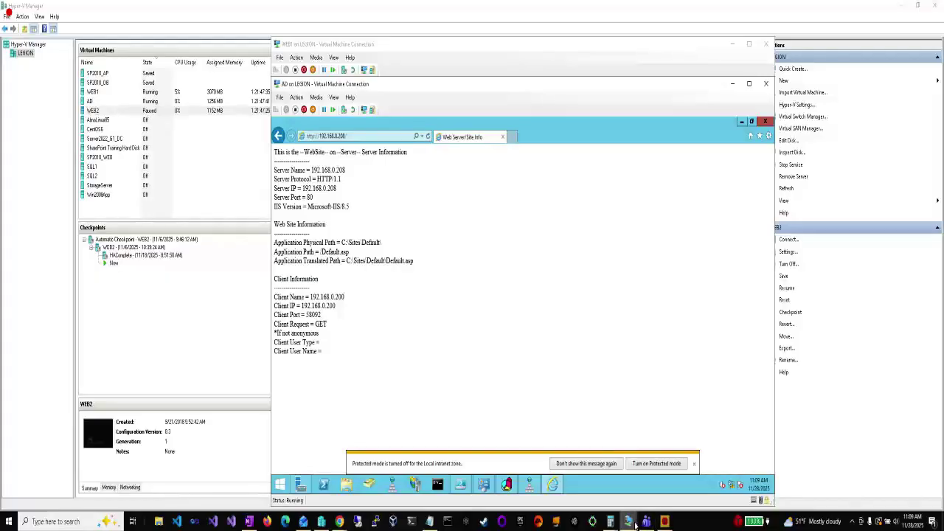
Compare the Default site folder in File Explorer on WEB1 with the application path on AD's cluster page
mouse_move(636, 524)
click(634, 483)
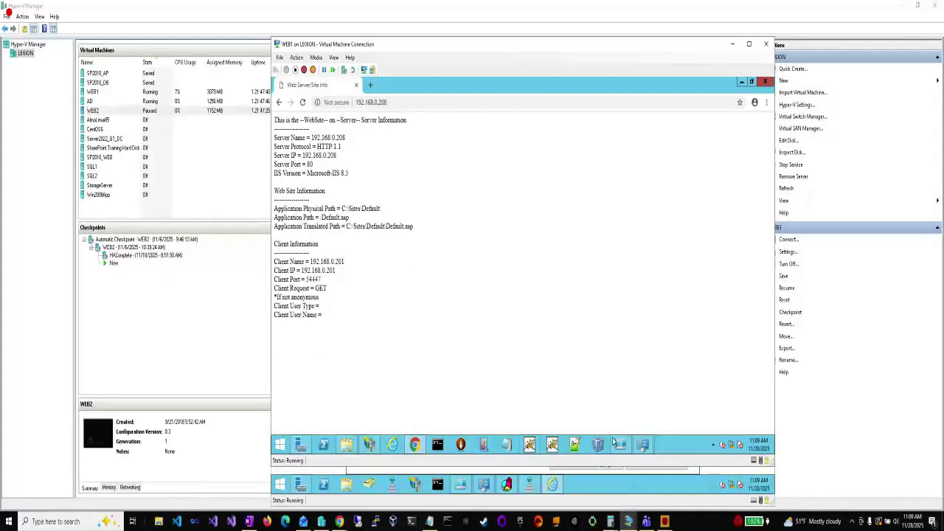
click(348, 442)
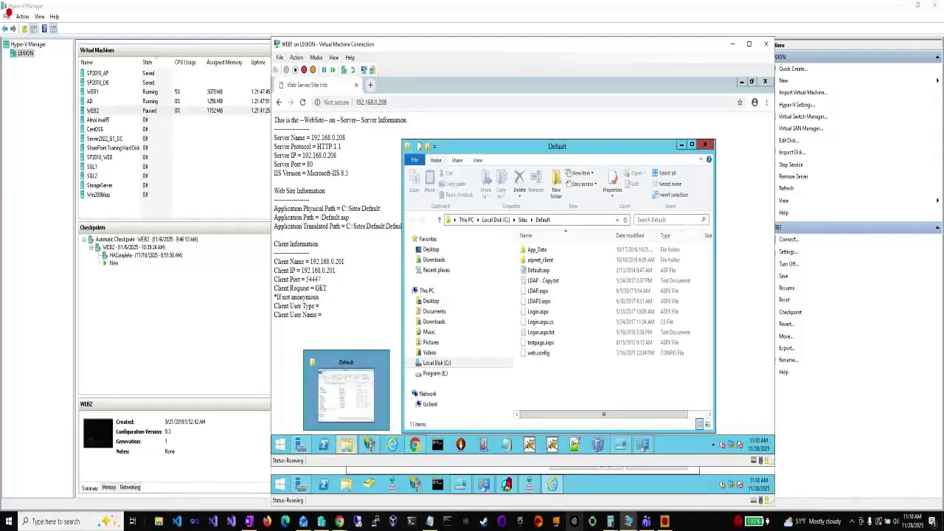
click(625, 521)
click(588, 492)
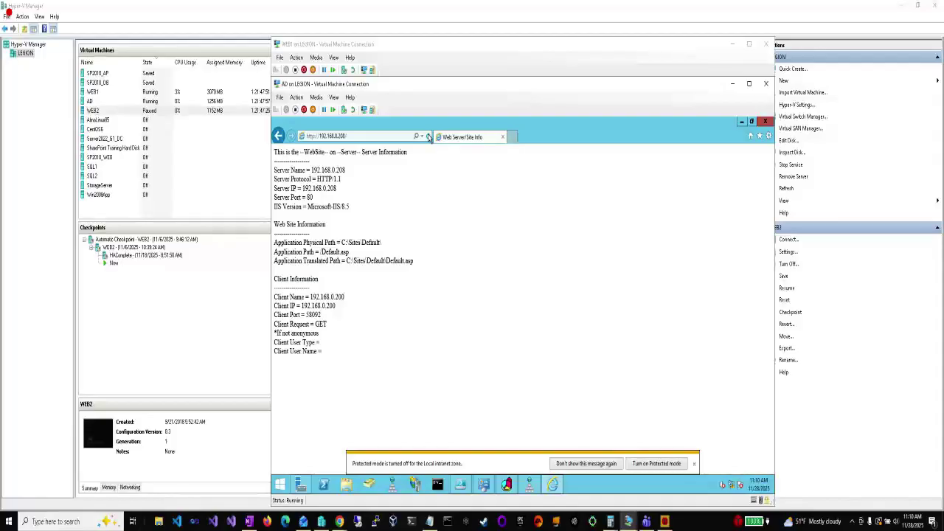
Resume the paused WEB2 virtual machine in Hyper-V Manager
click(130, 110)
right_click(131, 110)
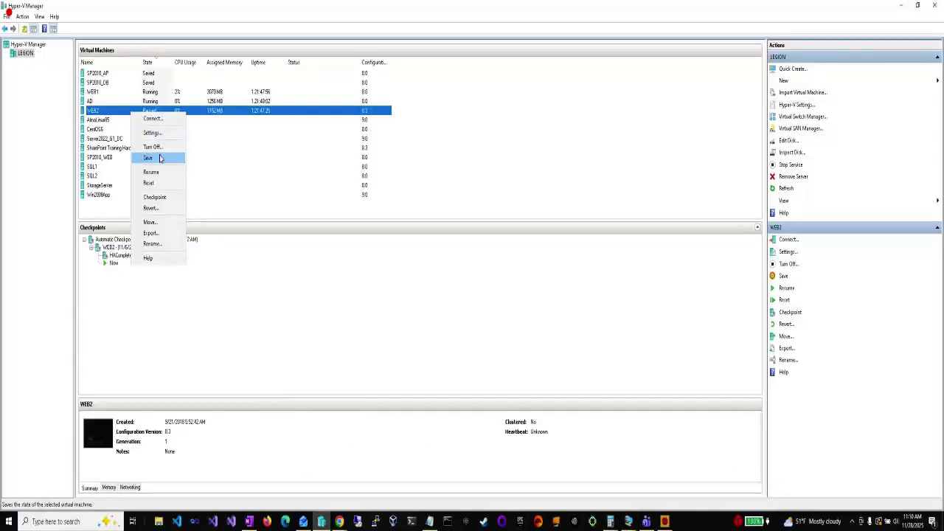
click(159, 159)
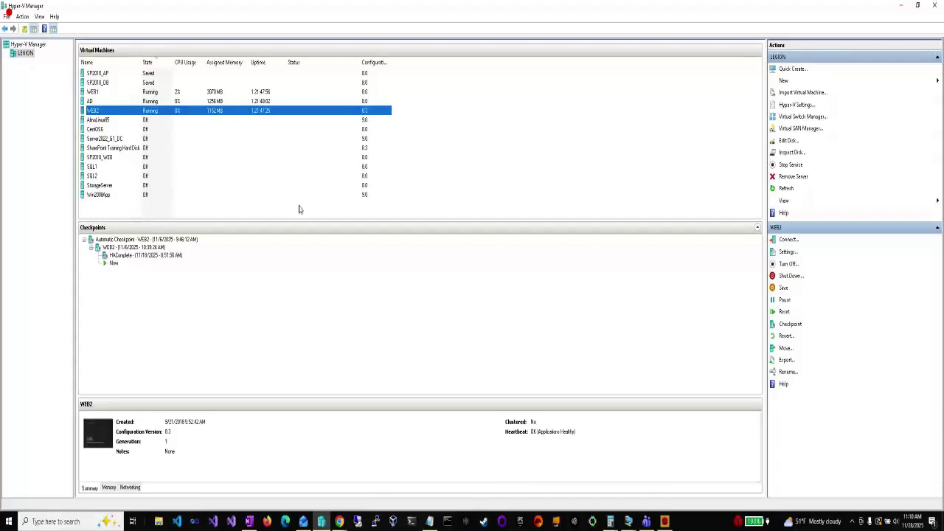
Switch to WEB2, sign back in with the account password and refresh the cluster page in Internet Explorer
key(alt+Tab)
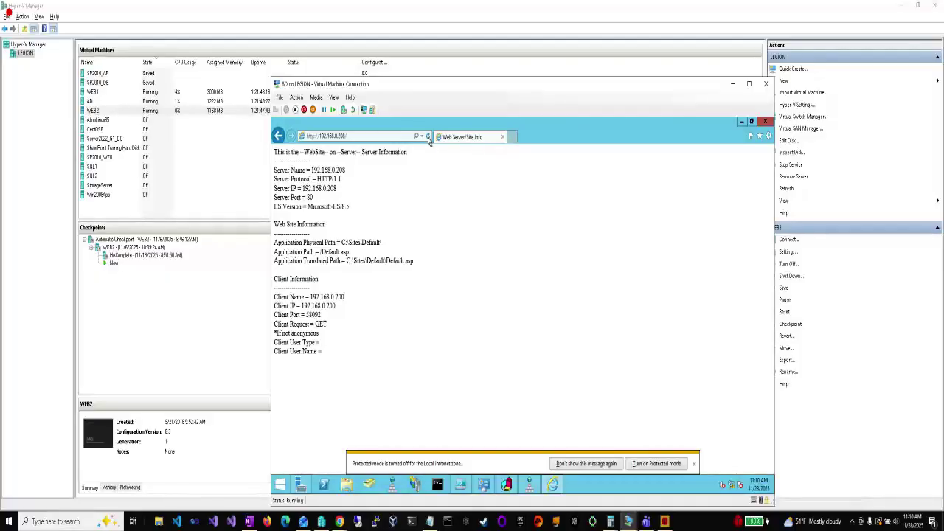
click(628, 525)
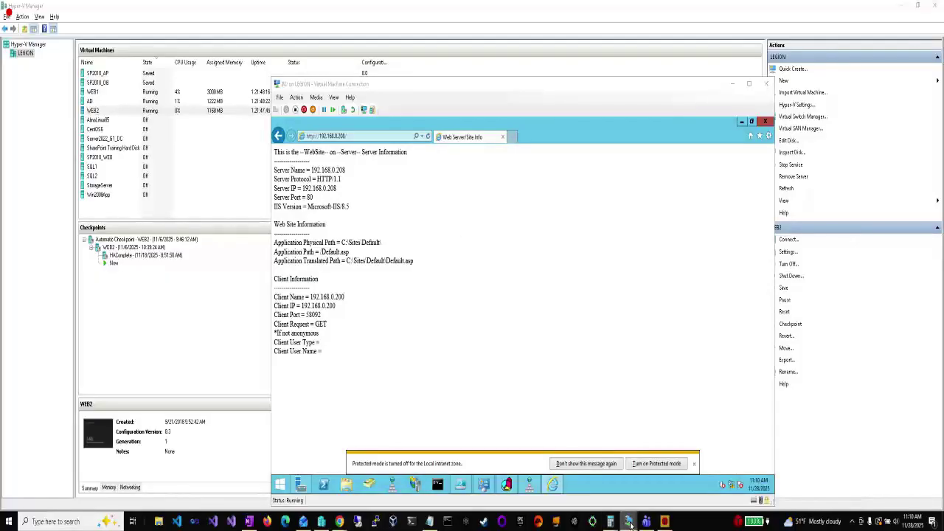
click(667, 500)
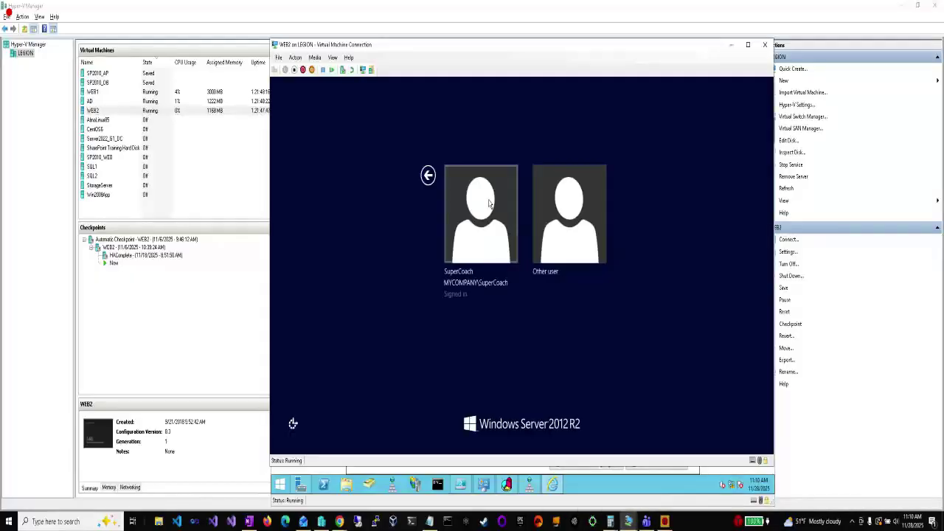
click(480, 213)
text(••)
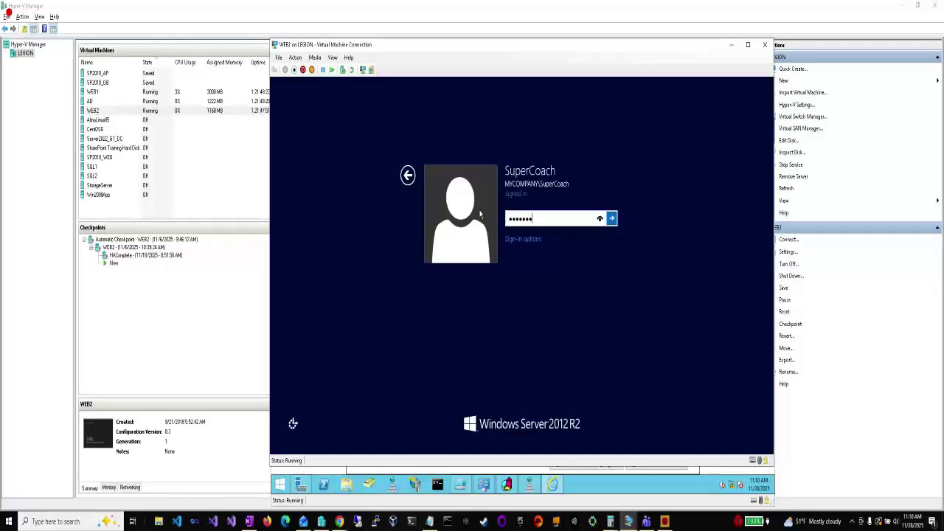
key(Return)
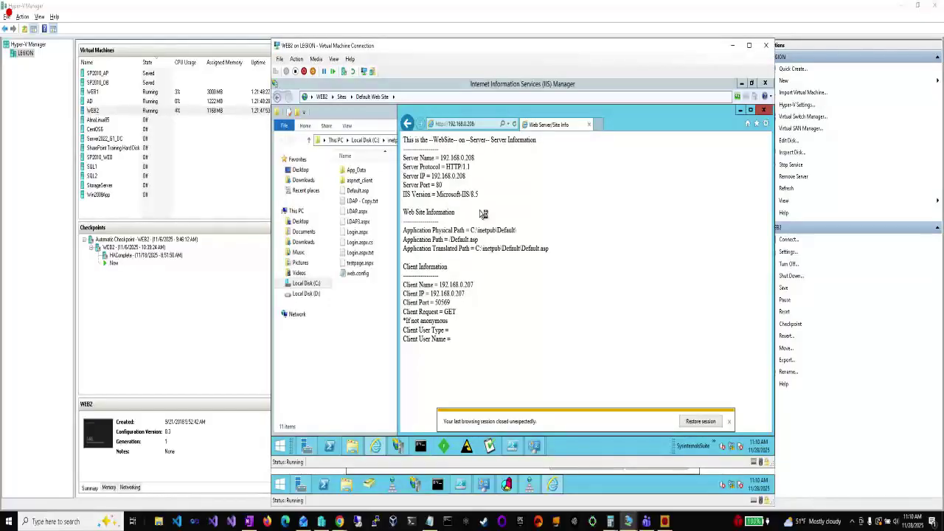
click(515, 125)
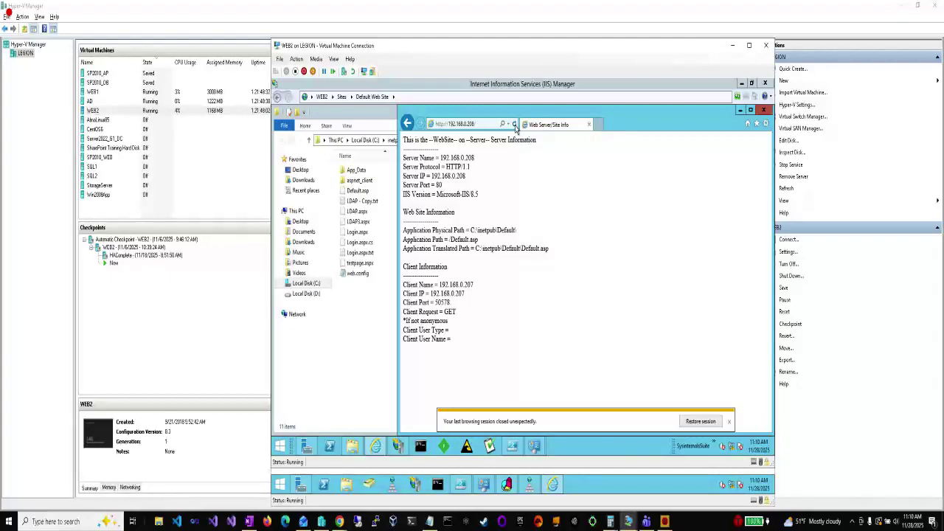
With both web servers running, reload the cluster page at 192.168.0.208 on WEB2 and in WEB1's browser
click(515, 126)
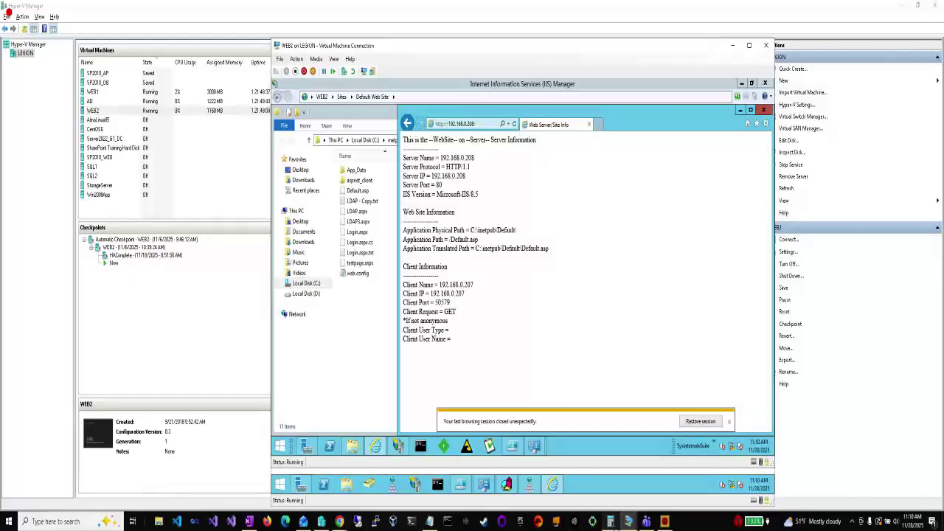
mouse_move(628, 522)
click(628, 483)
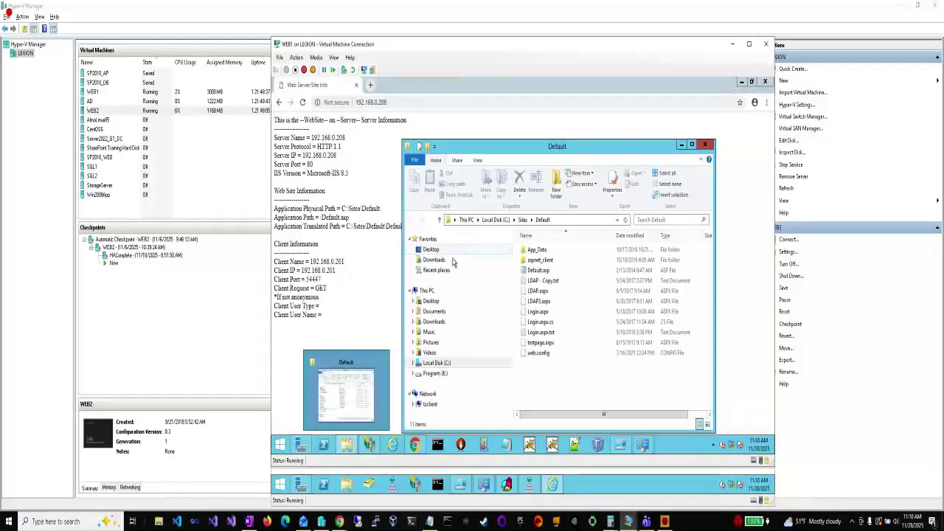
click(337, 105)
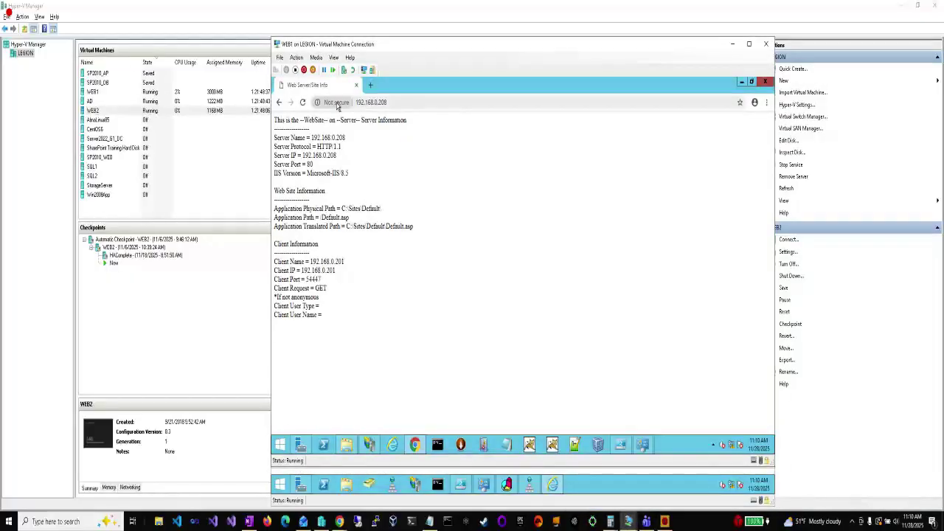
click(302, 102)
Highlight the application physical path on WEB2's cluster page and reload the same page on AD to compare
mouse_move(627, 521)
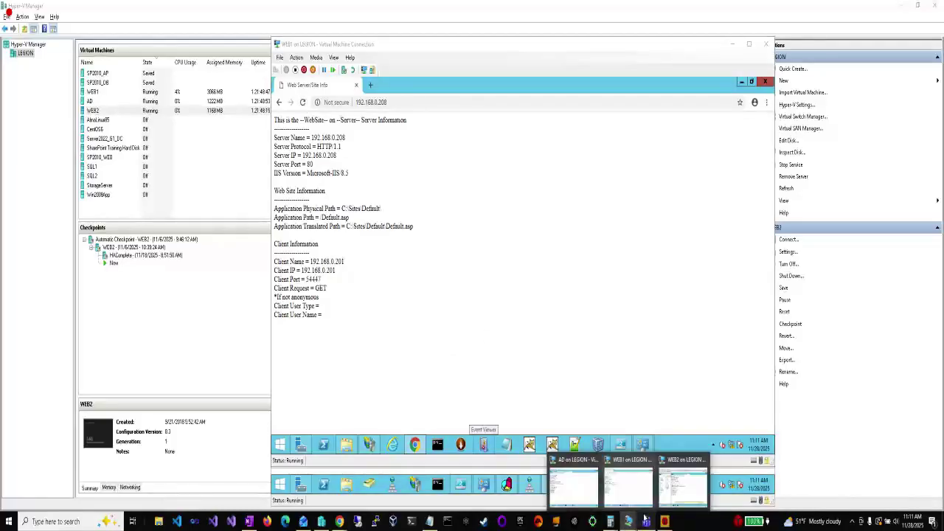
click(672, 479)
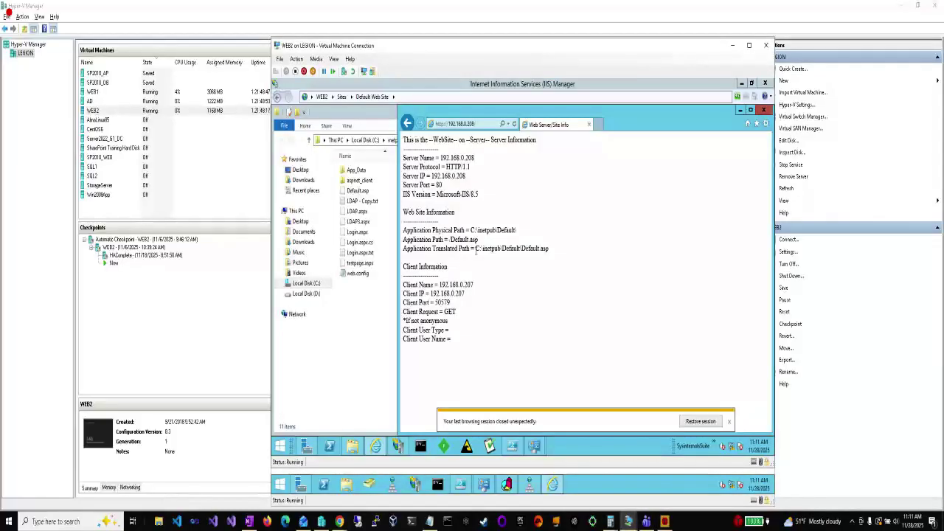
drag(470, 230, 516, 230)
mouse_move(628, 522)
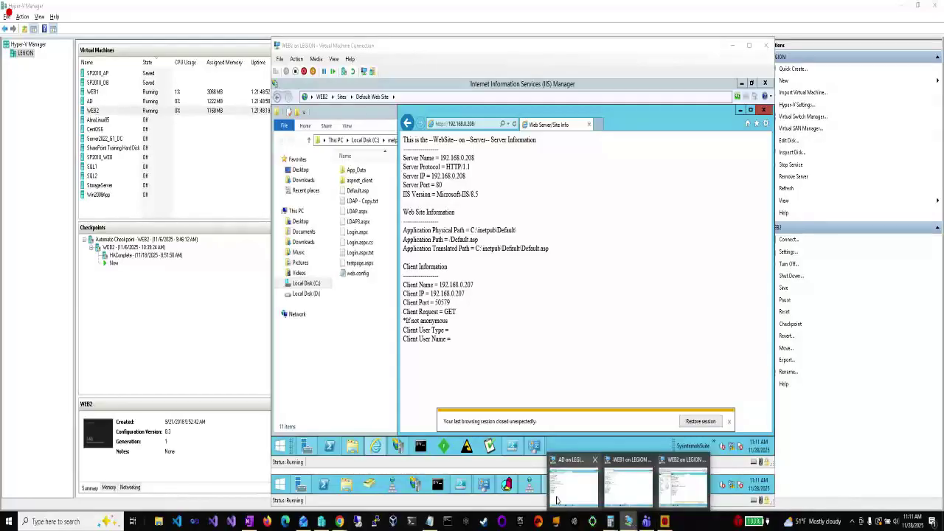
click(576, 492)
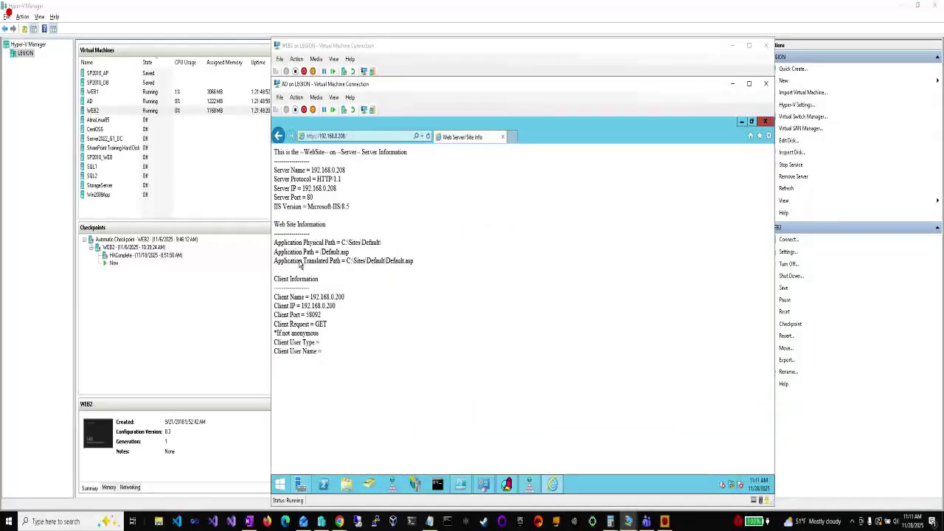
click(427, 137)
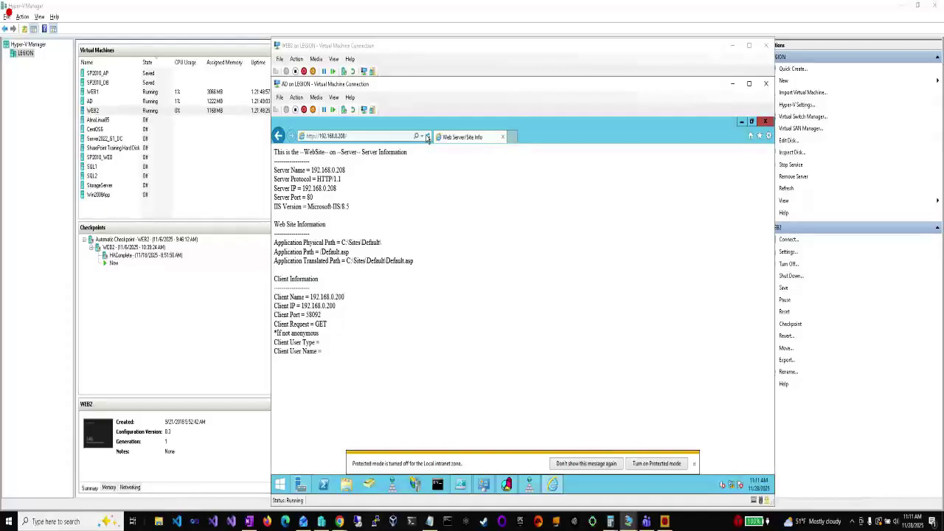
Pause the WEB1 virtual machine in Hyper-V Manager
click(114, 92)
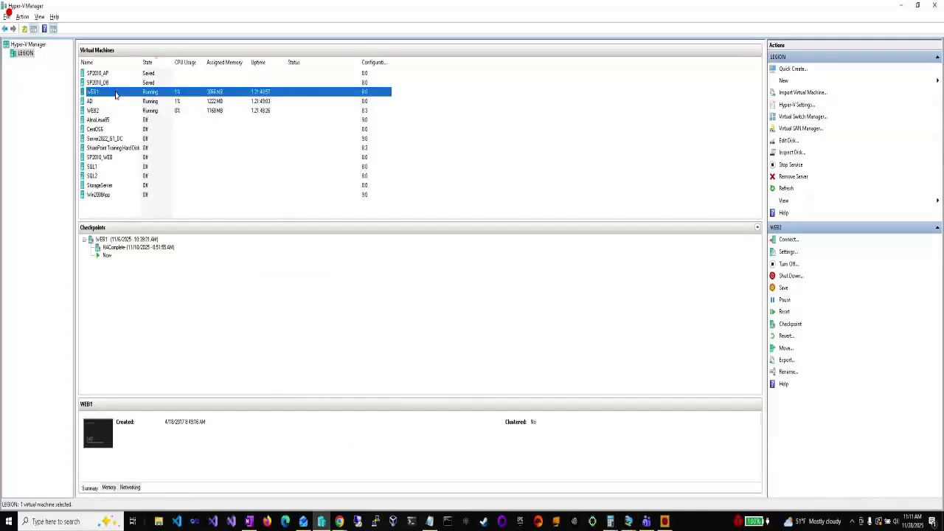
right_click(165, 96)
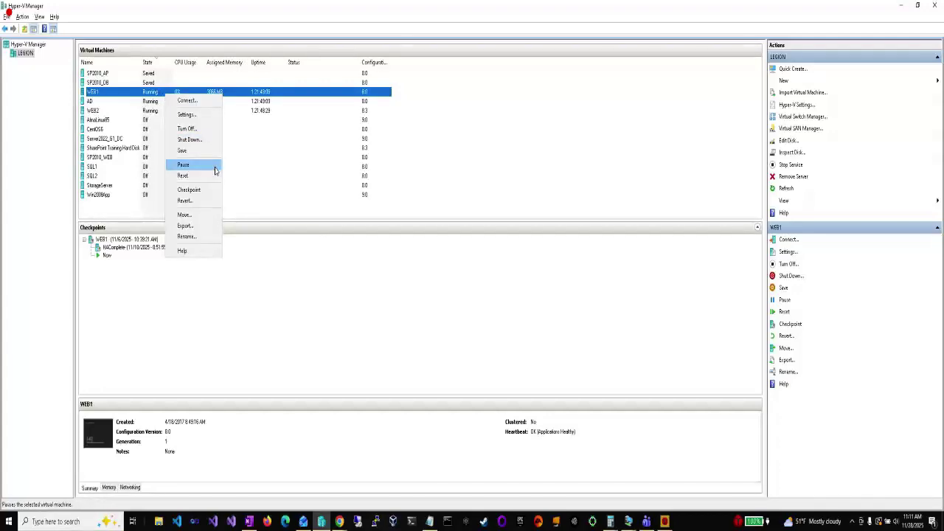
click(183, 164)
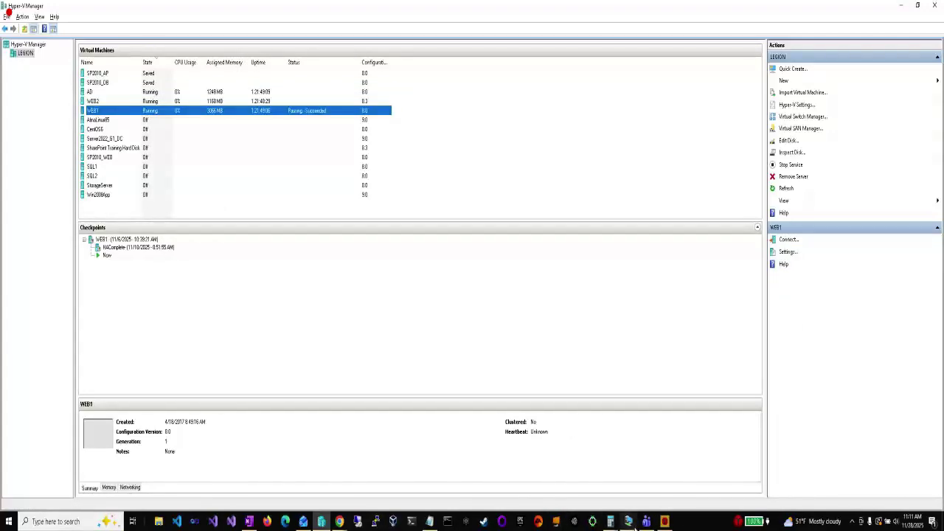
With WEB1 paused, reload the cluster page on WEB2 and AD, and compare its path with WEB2's Default site folder
click(635, 527)
click(633, 497)
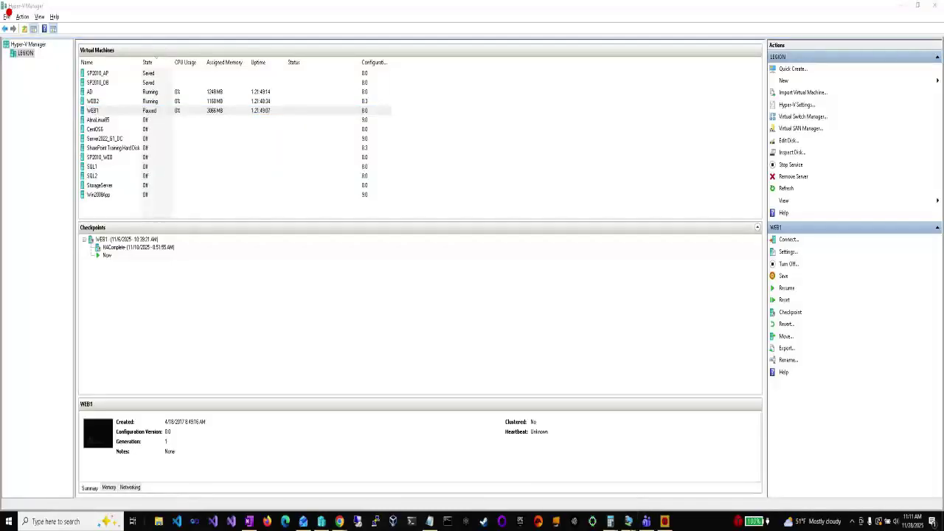
click(634, 522)
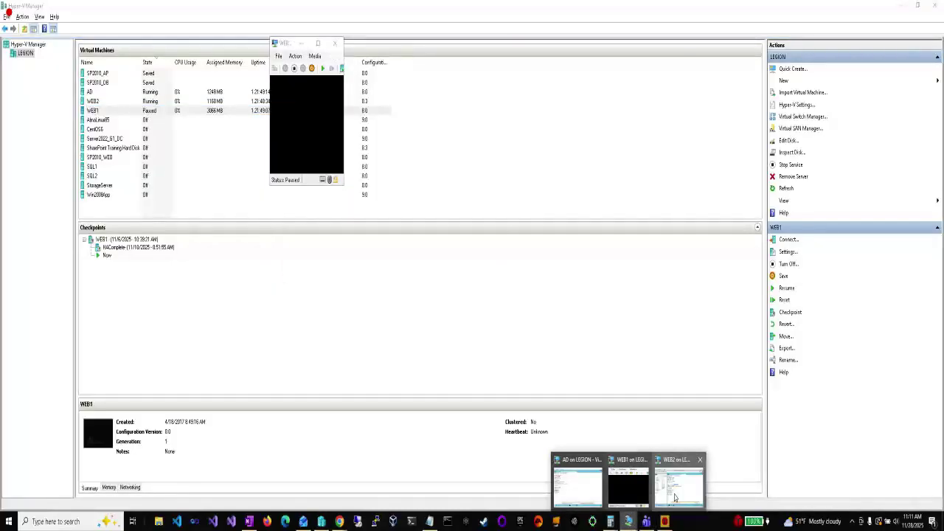
click(674, 498)
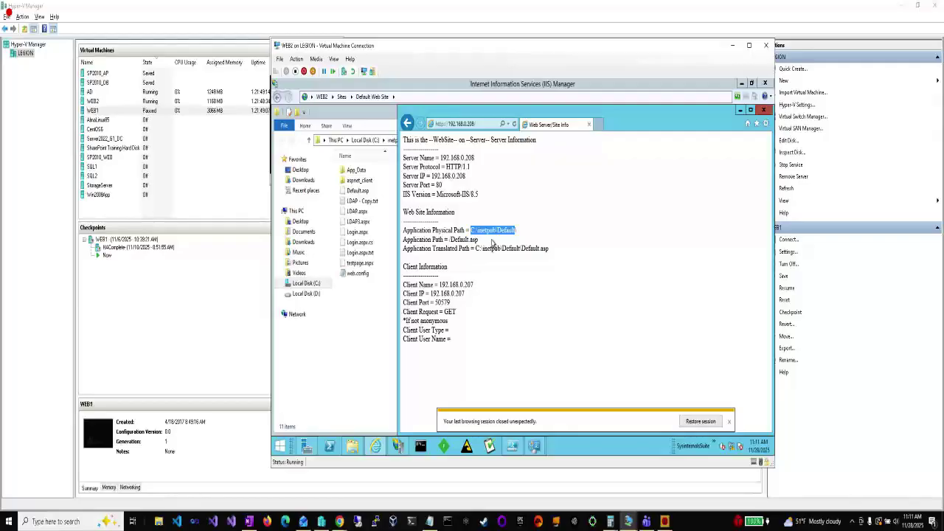
click(515, 126)
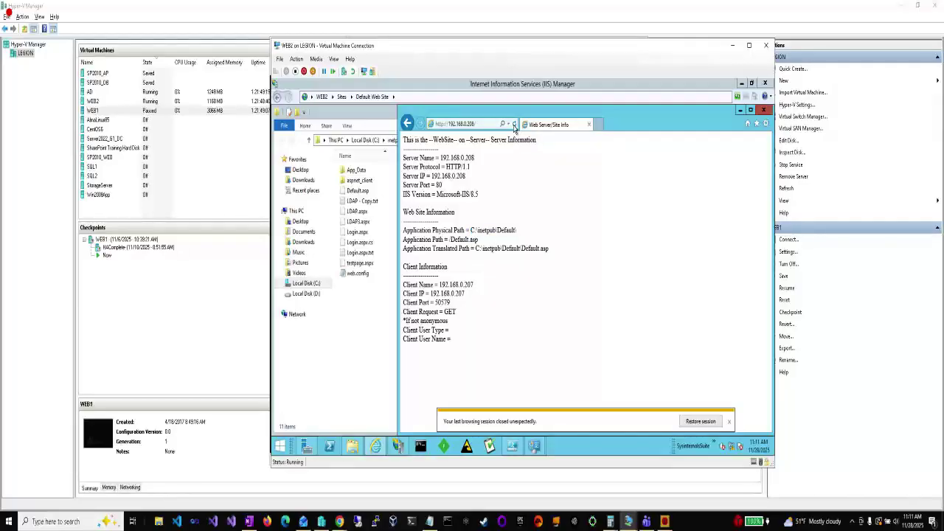
mouse_move(634, 524)
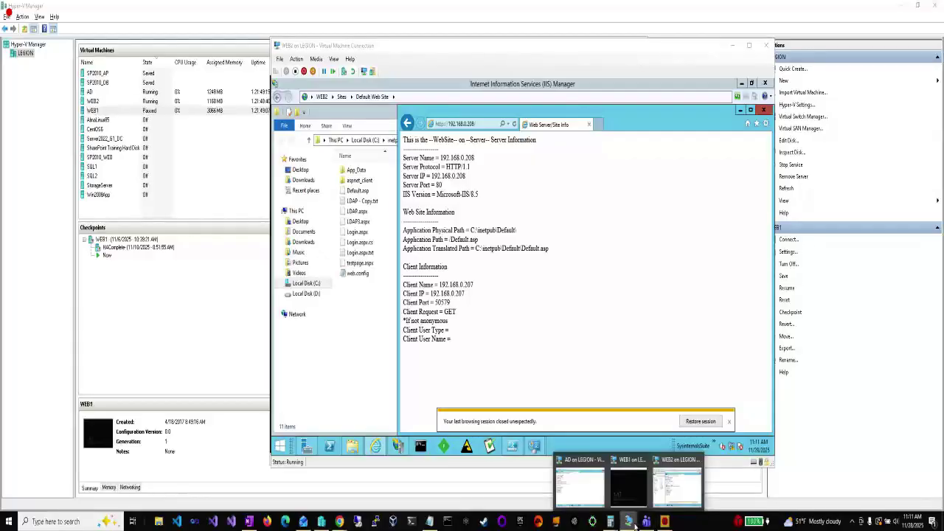
click(591, 492)
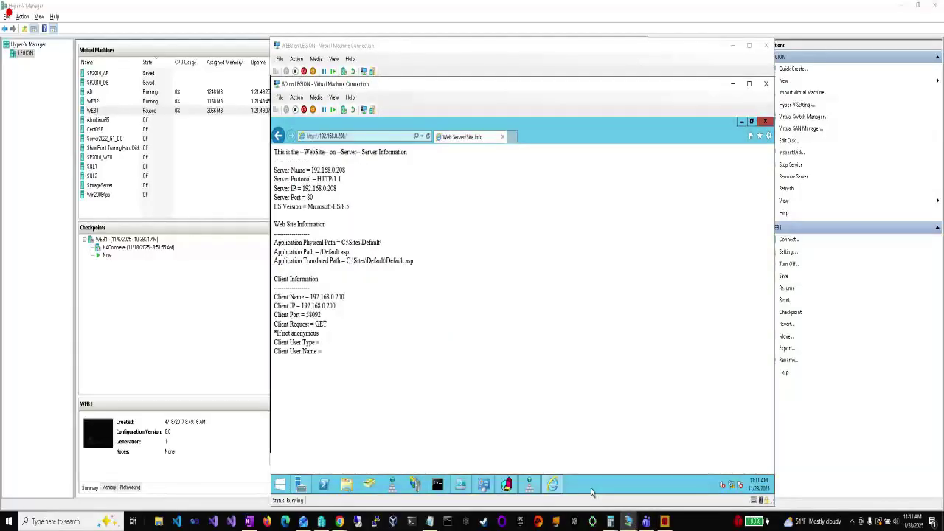
click(427, 137)
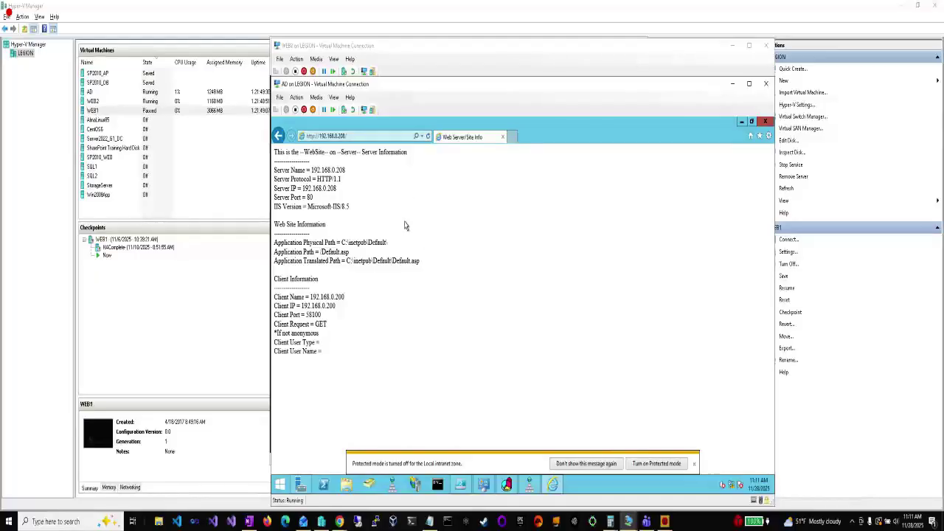
mouse_move(628, 521)
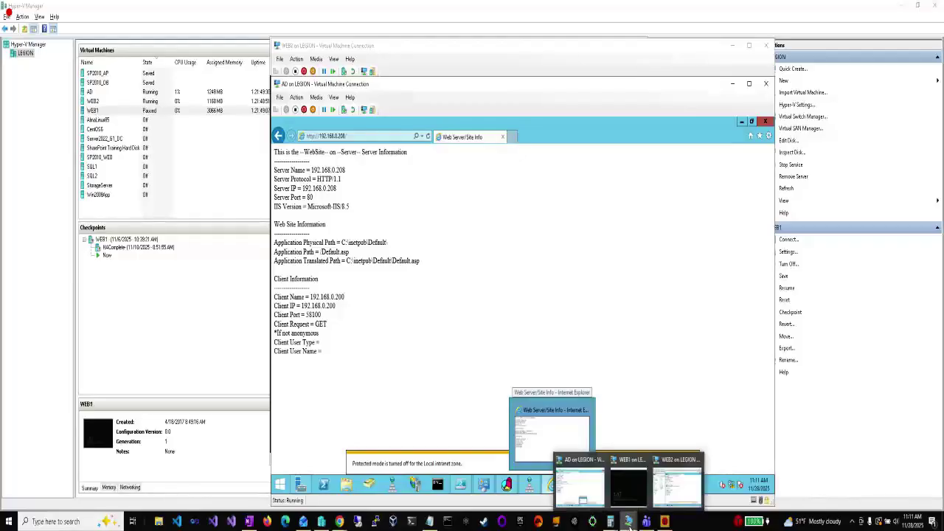
click(662, 505)
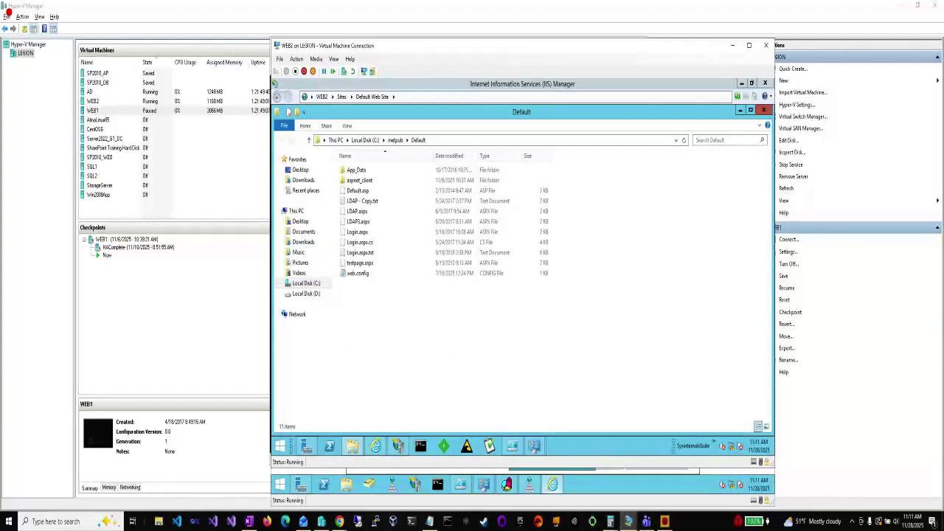
Resume the paused WEB1 virtual machine in Hyper-V Manager
click(183, 114)
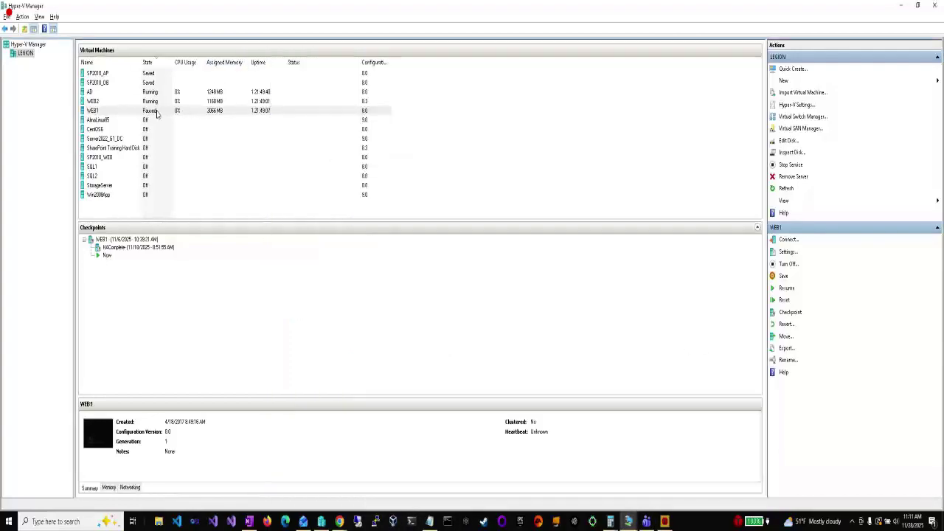
right_click(158, 111)
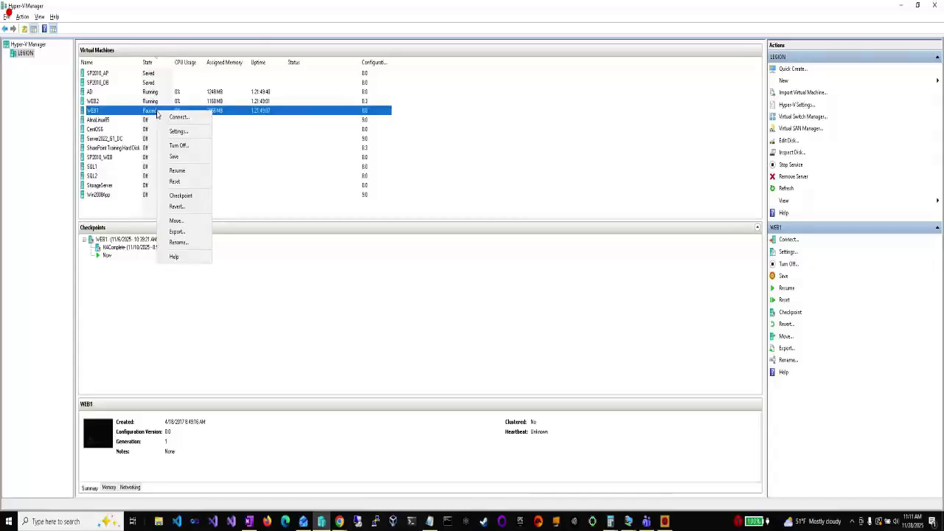
click(185, 169)
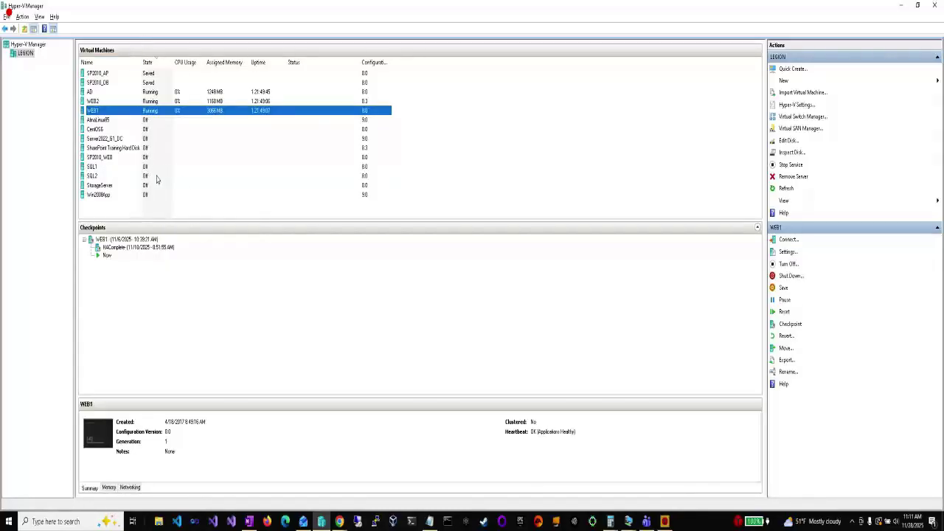